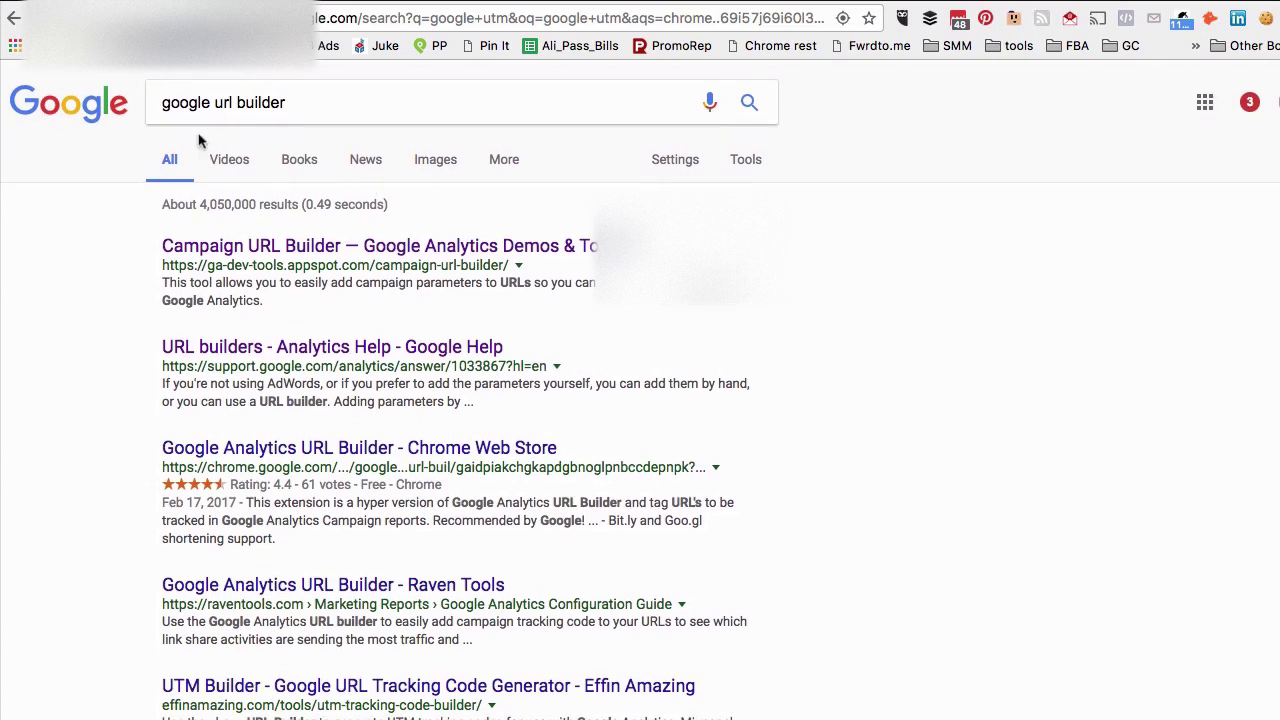
# Step: Click back into the Google search box holding the 'google url builder' query
pyautogui.click(240, 118)
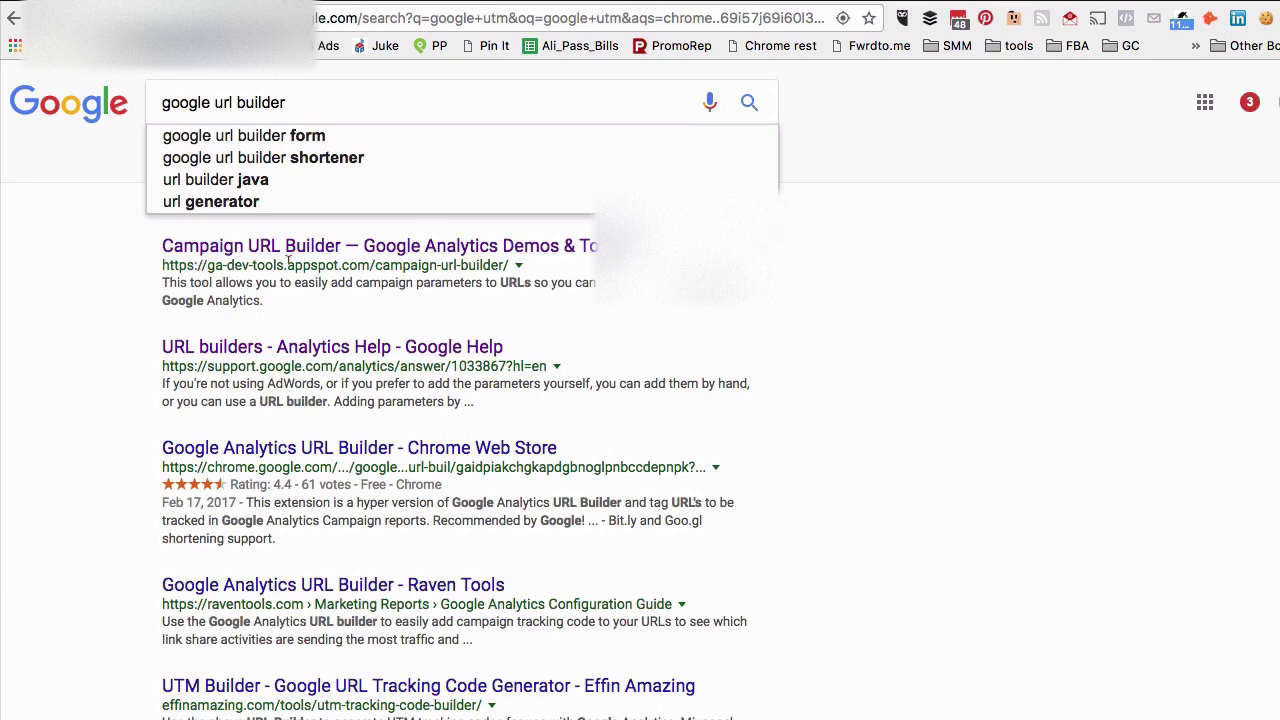
# Step: Open the Campaign URL Builder result in its own tab
pyautogui.click(935, 2)
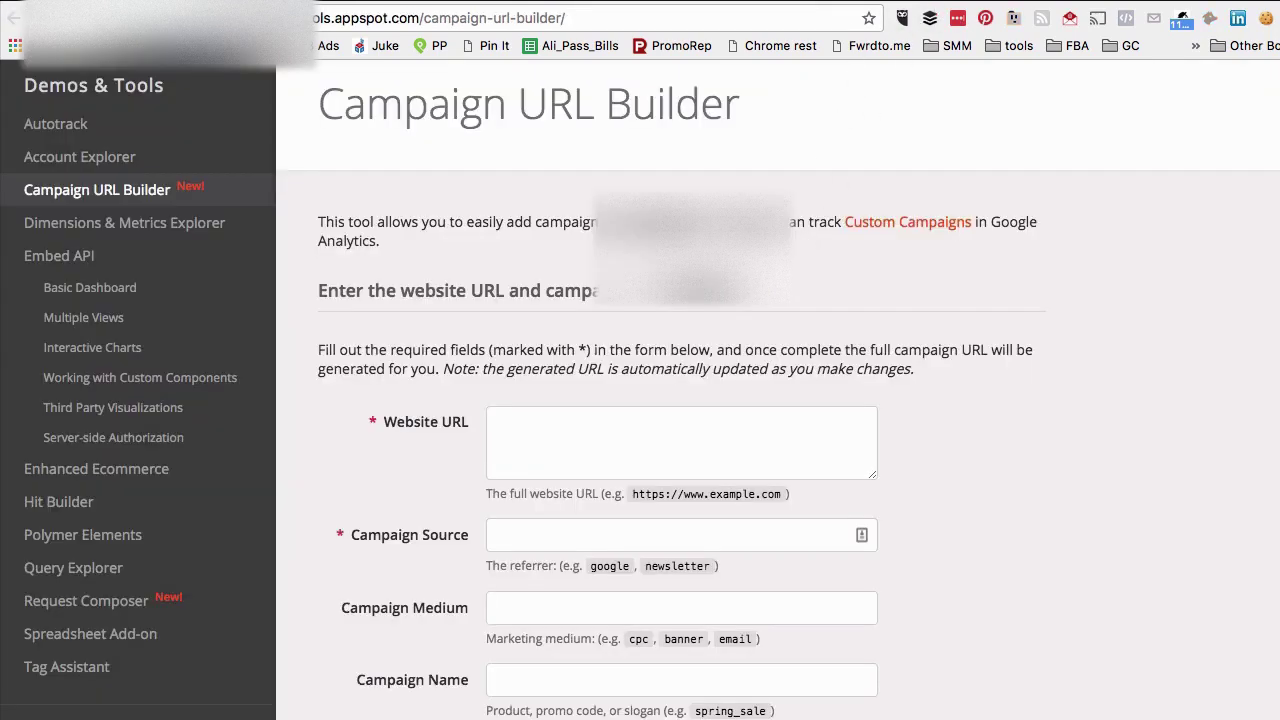
pyautogui.hotkey('ctrl', 'shift', 'Tab')
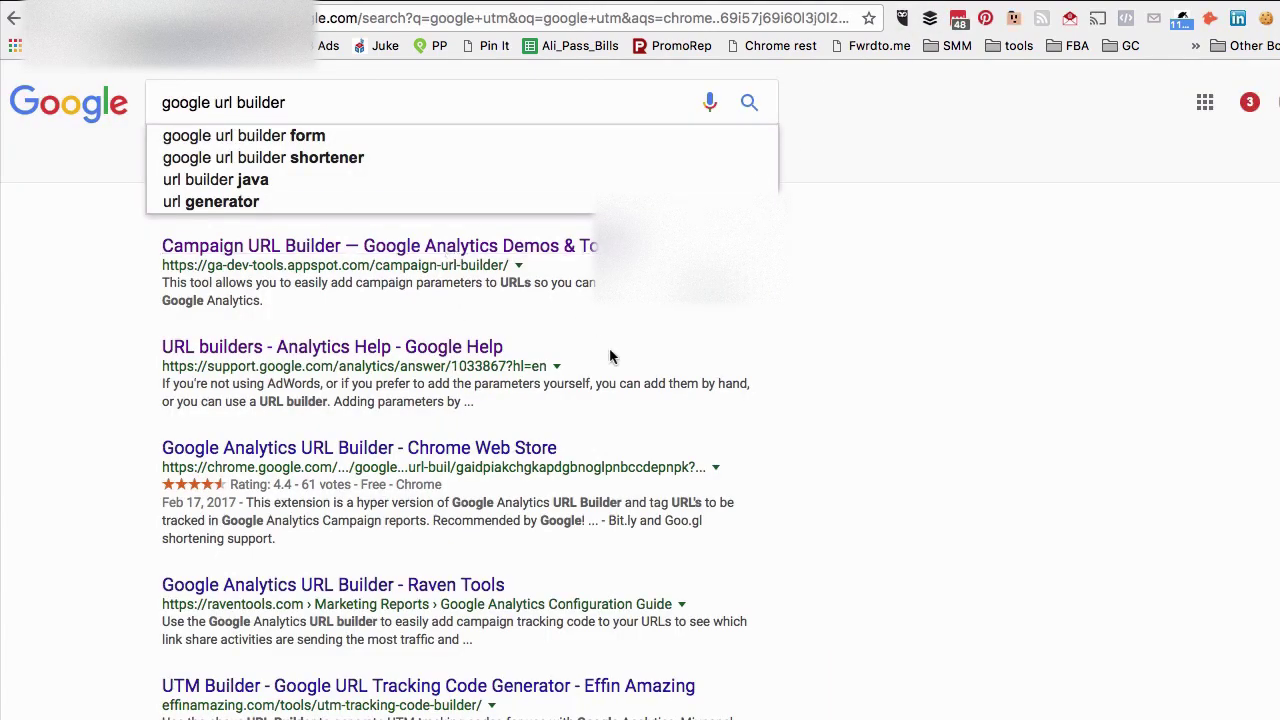
pyautogui.hotkey('ctrl', 'Tab')
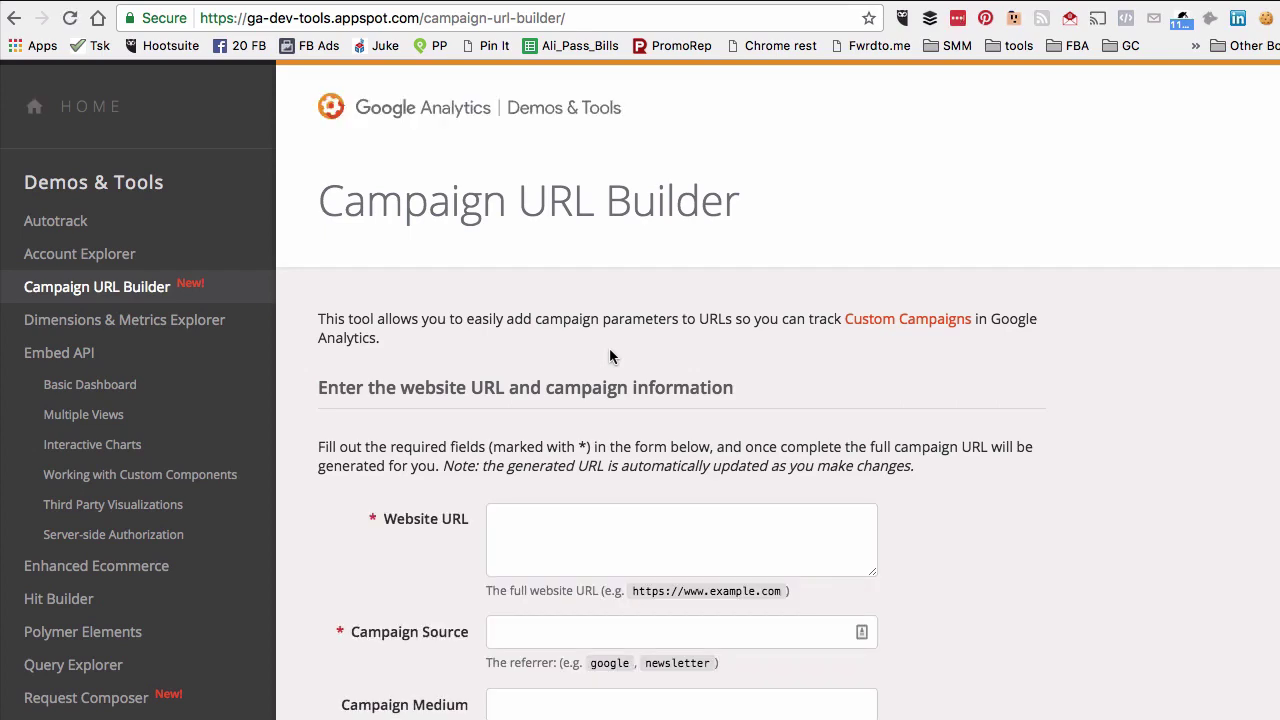
# Step: Scroll through the builder's table of campaign parameter explanations
pyautogui.scroll(-8, 610, 352)
pyautogui.scroll(9, 610, 352)
pyautogui.scroll(-5, 741, 229)
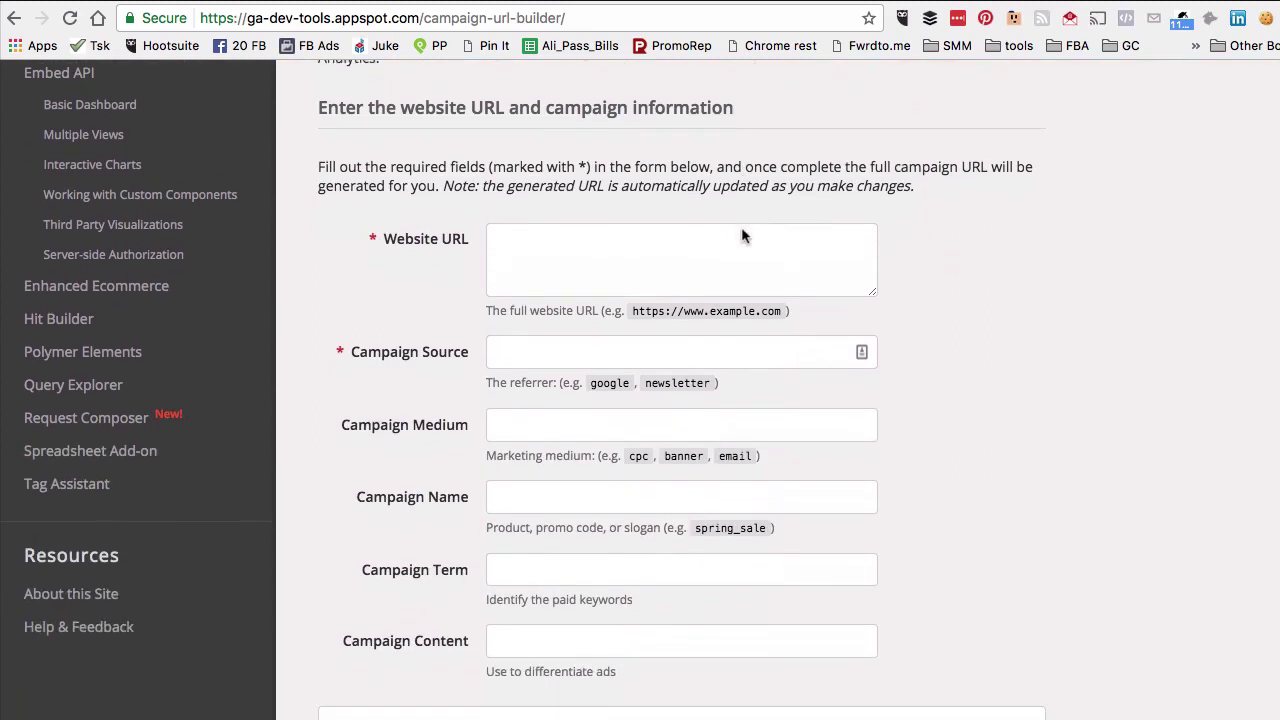
pyautogui.scroll(-4, 710, 221)
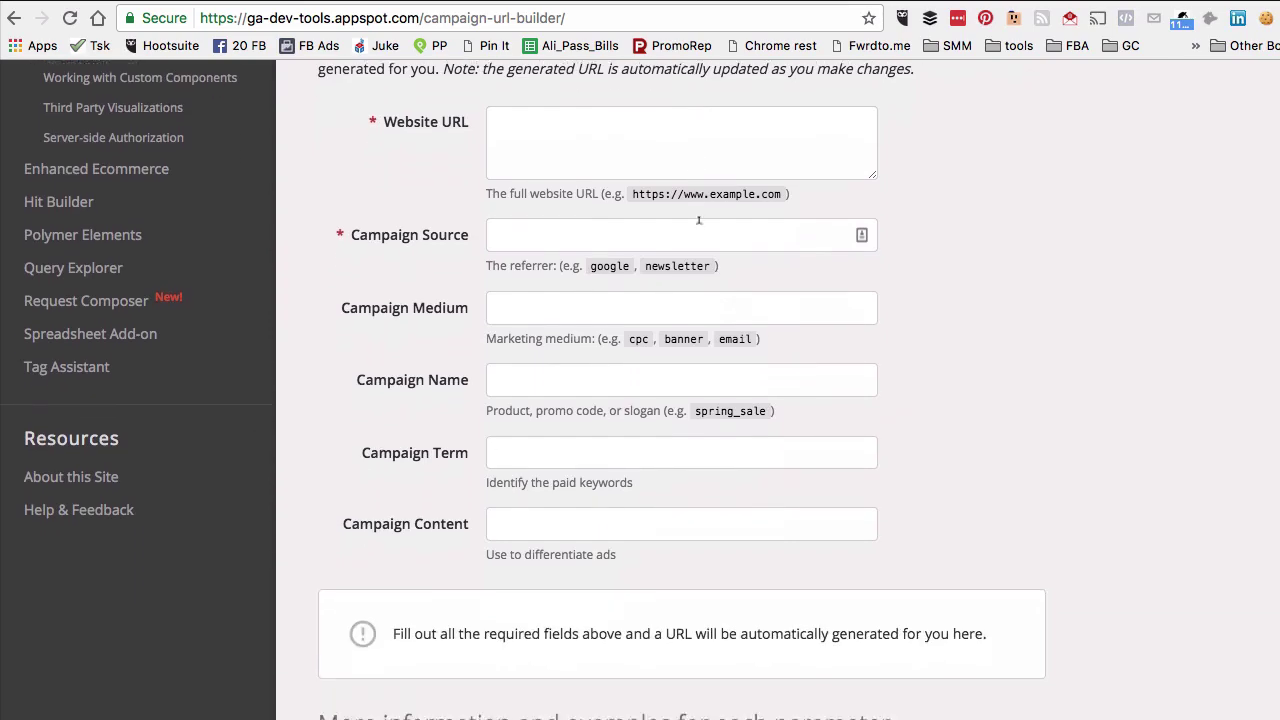
pyautogui.scroll(-7, 699, 225)
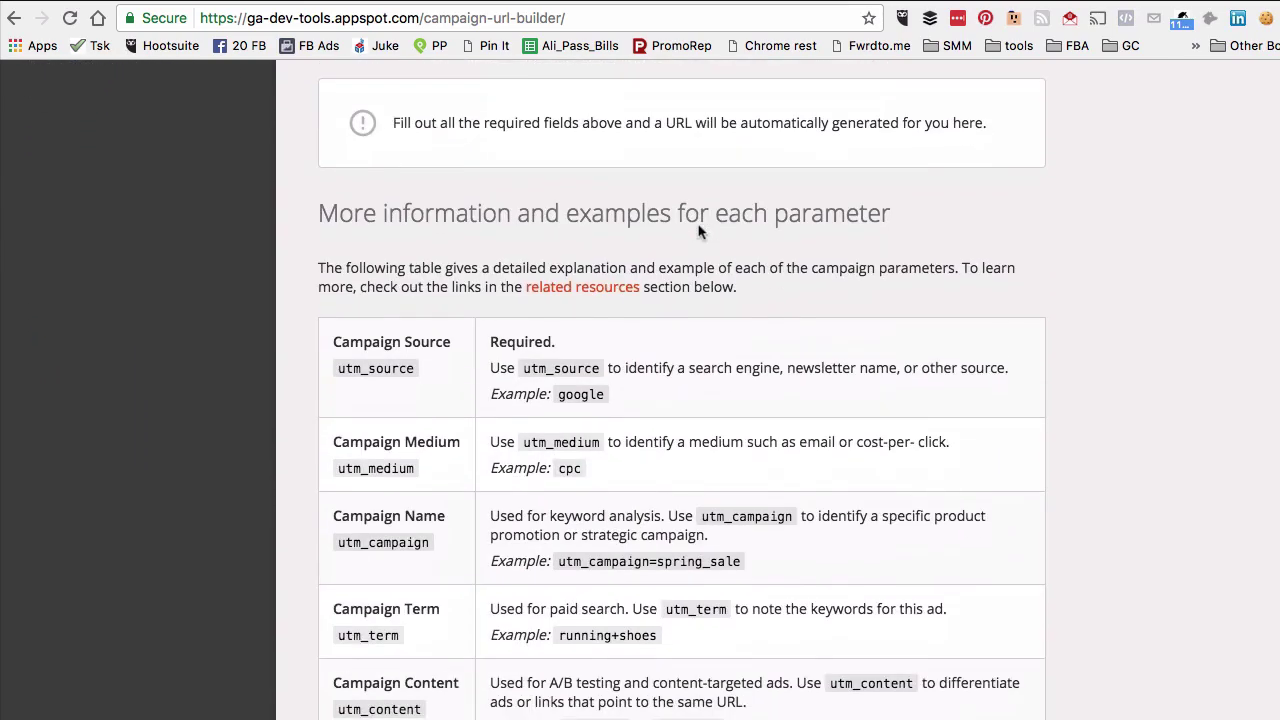
pyautogui.scroll(-5, 699, 231)
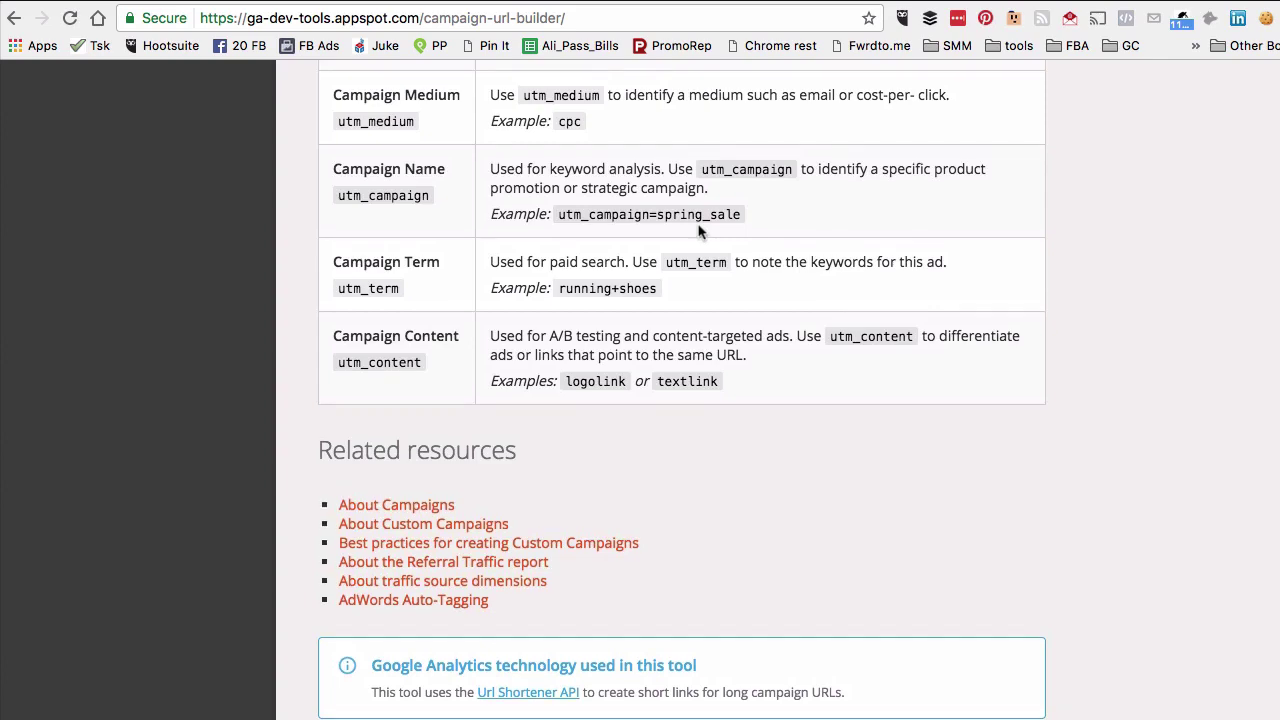
pyautogui.scroll(15, 699, 231)
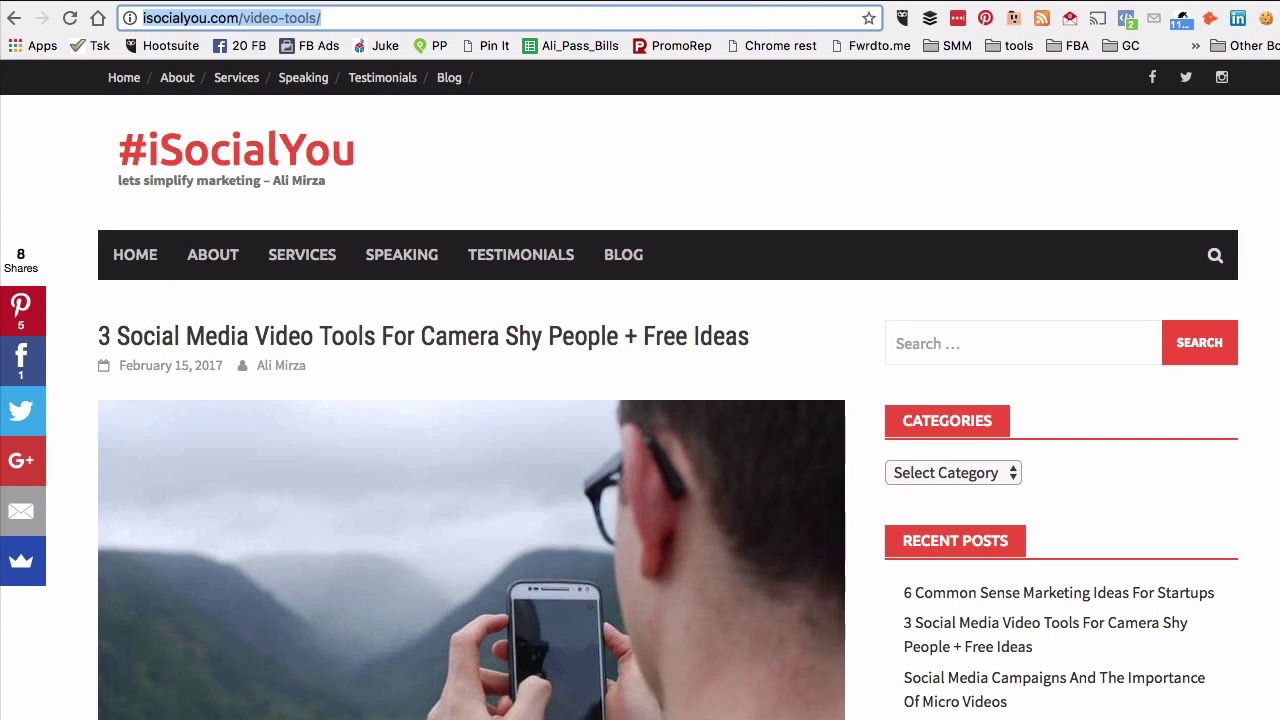
pyautogui.hotkey('ctrl', 'shift', 'Tab')
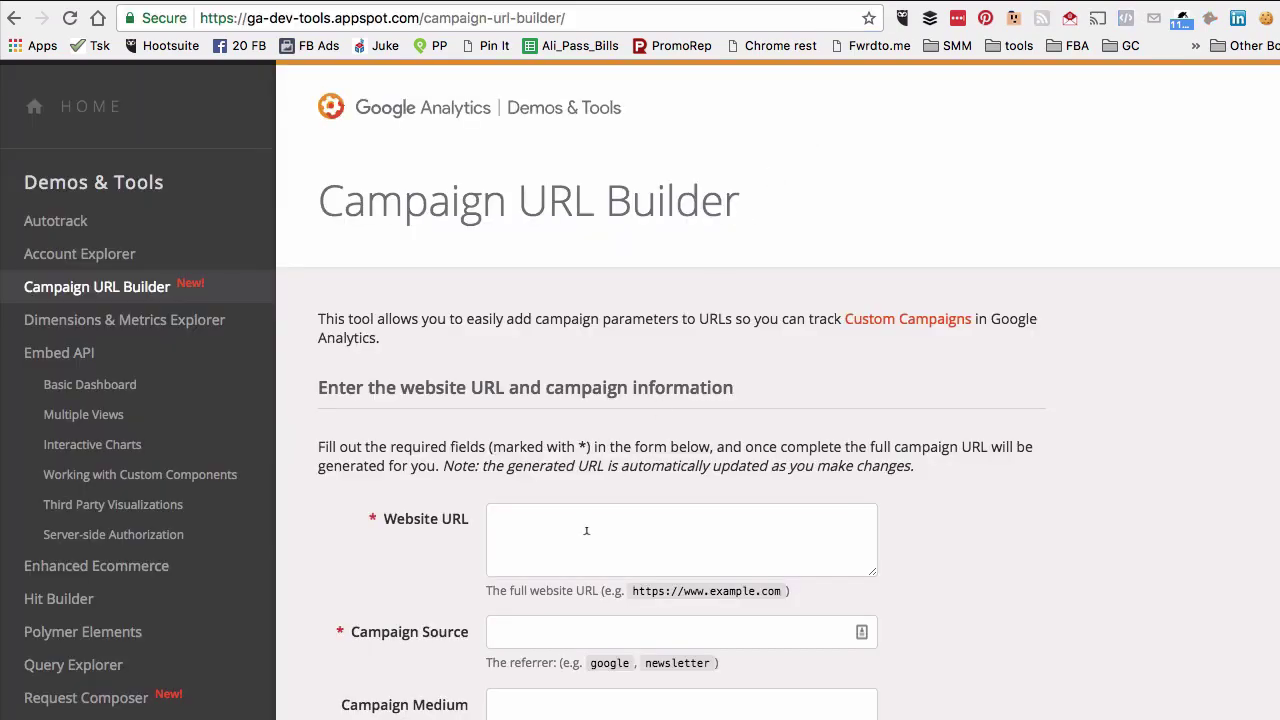
pyautogui.click(586, 530)
pyautogui.write('http://isocialyou.com/video-tools/')
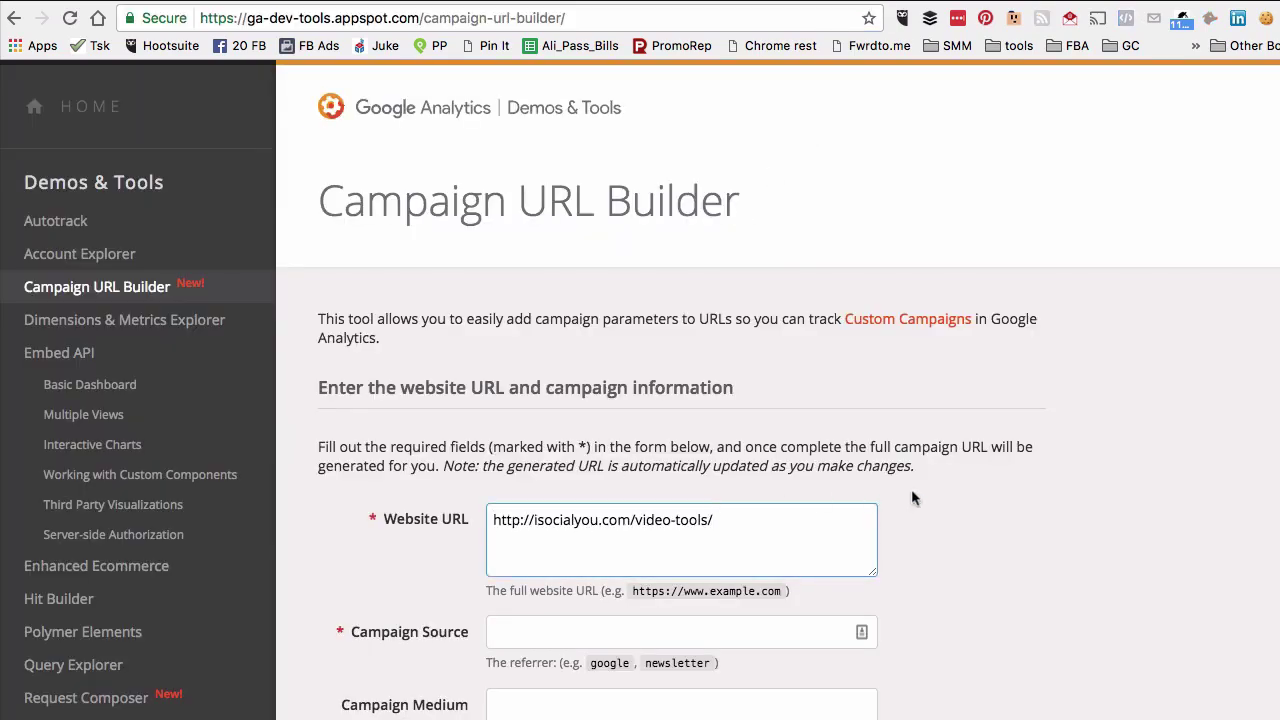
pyautogui.scroll(-5, 1000, 500)
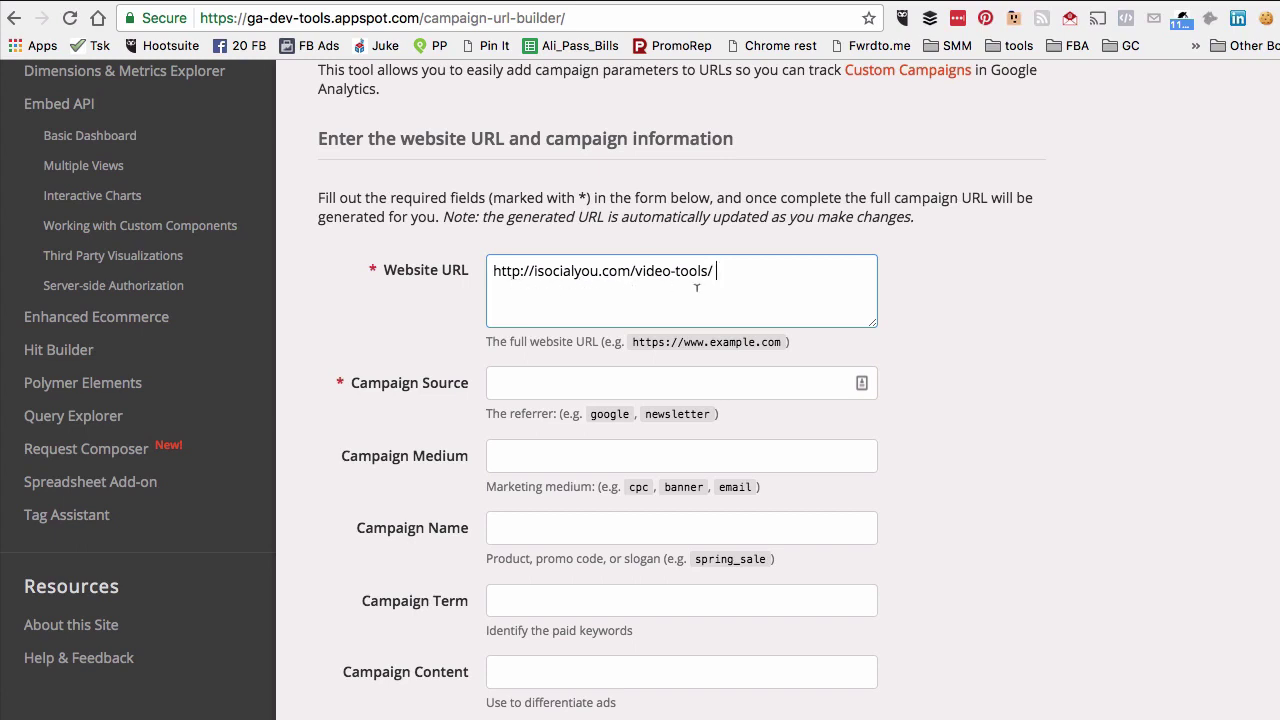
# Step: Enter facebookad as the Campaign Source
pyautogui.click(520, 382)
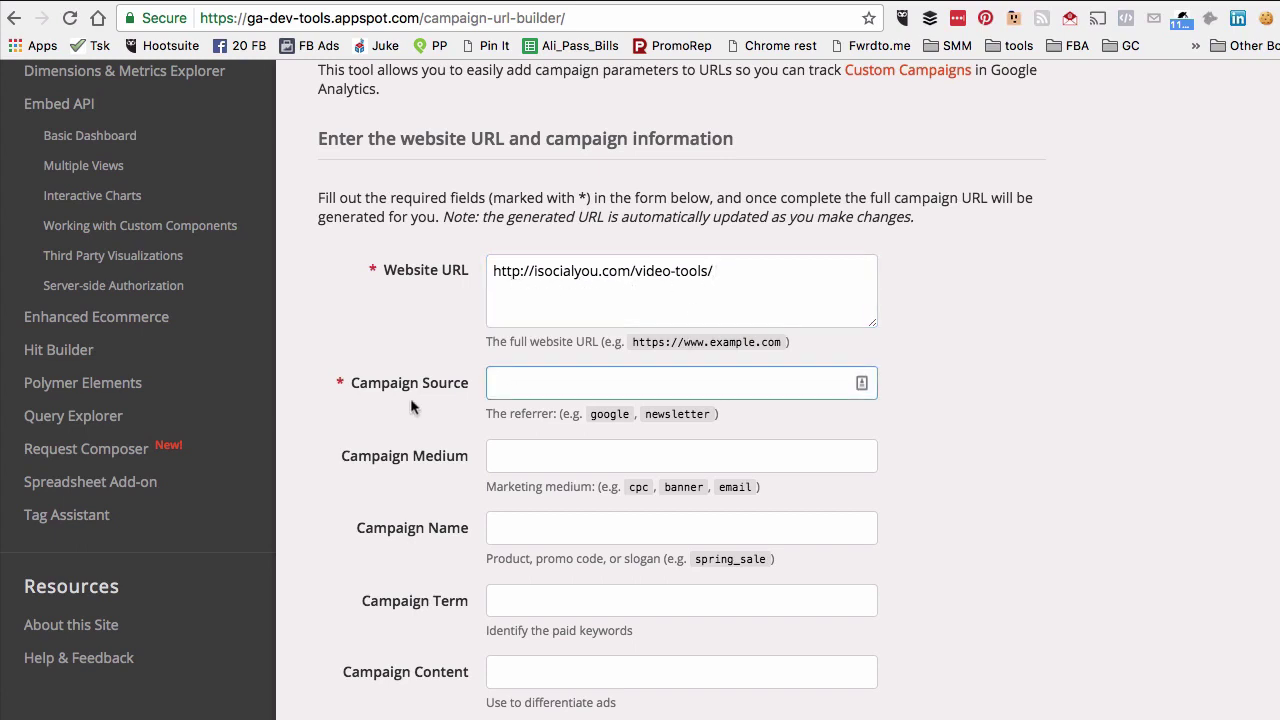
pyautogui.scroll(-1, 410, 406)
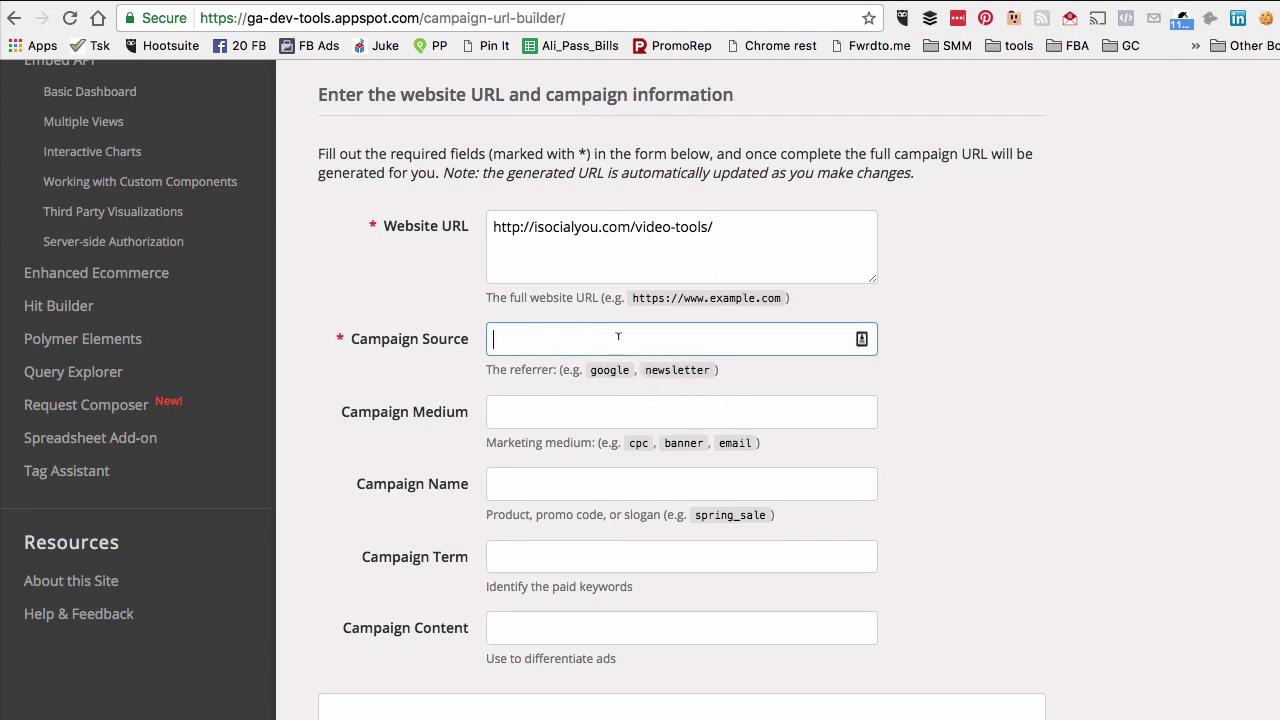
pyautogui.write('facebookad')
pyautogui.click(1006, 405)
pyautogui.scroll(-1, 1007, 420)
pyautogui.scroll(-1, 1006, 427)
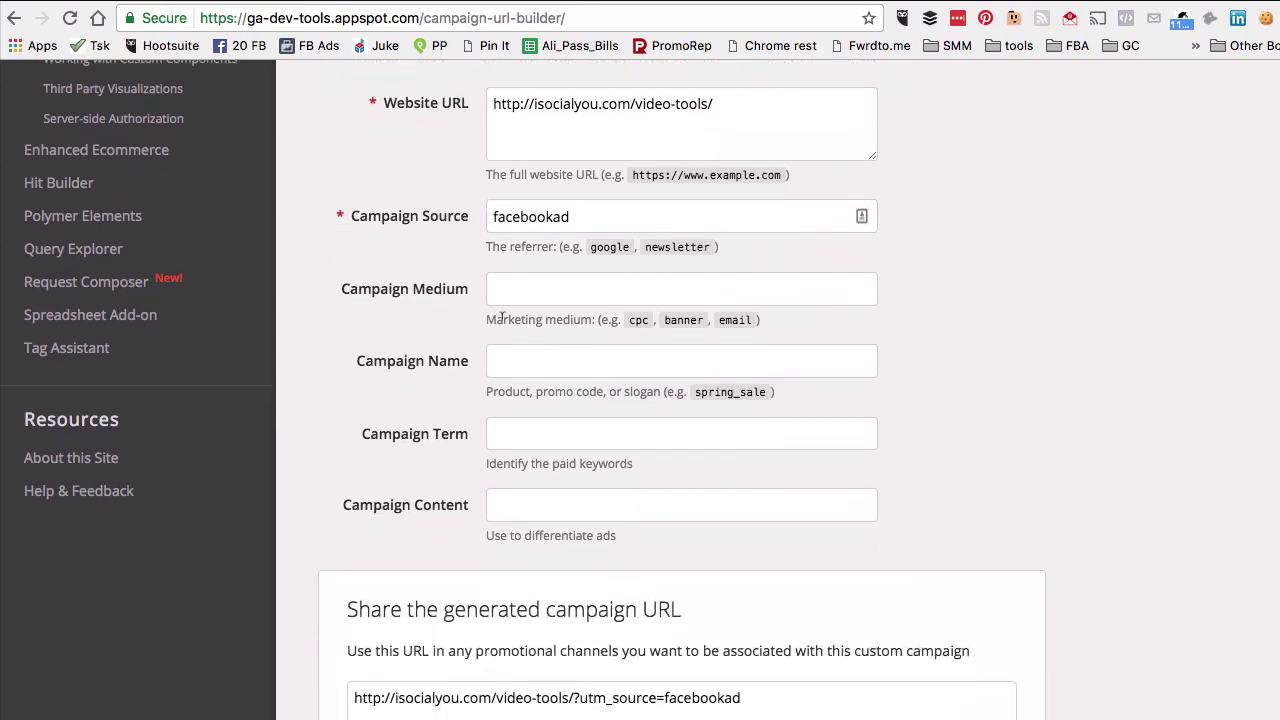
# Step: Enter cpc as the Campaign Medium
pyautogui.click(577, 287)
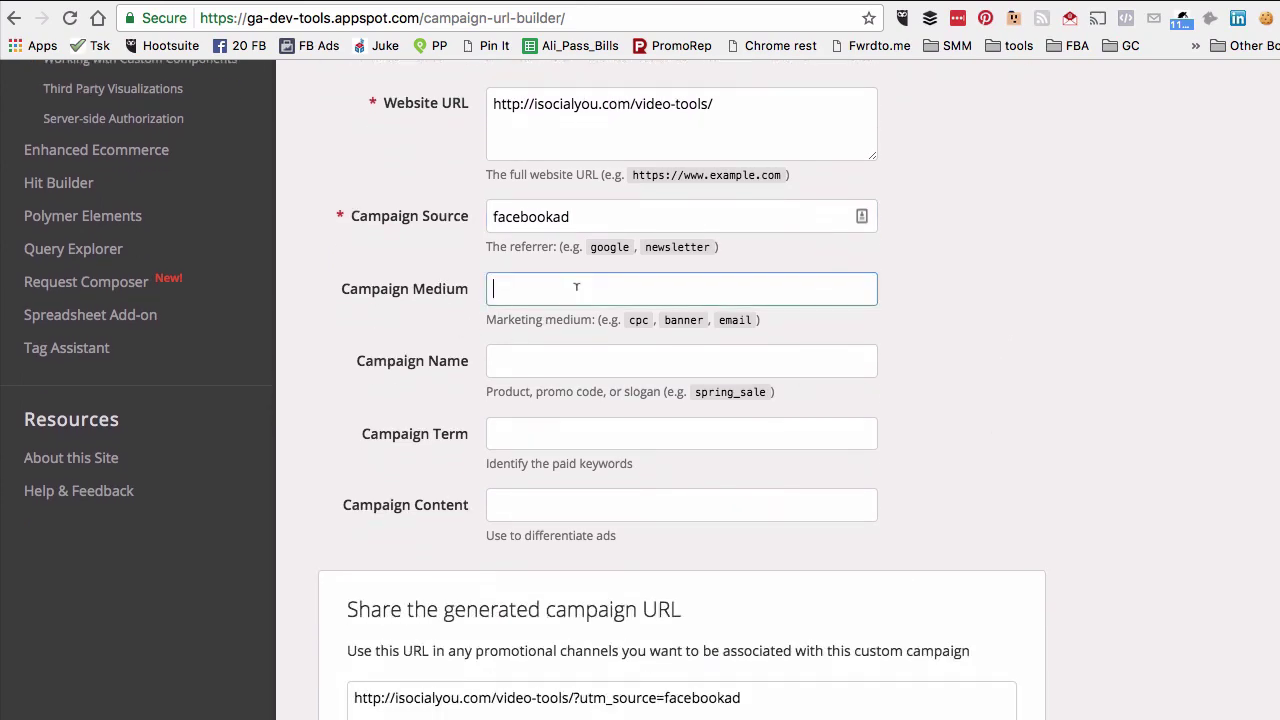
pyautogui.write('cpc')
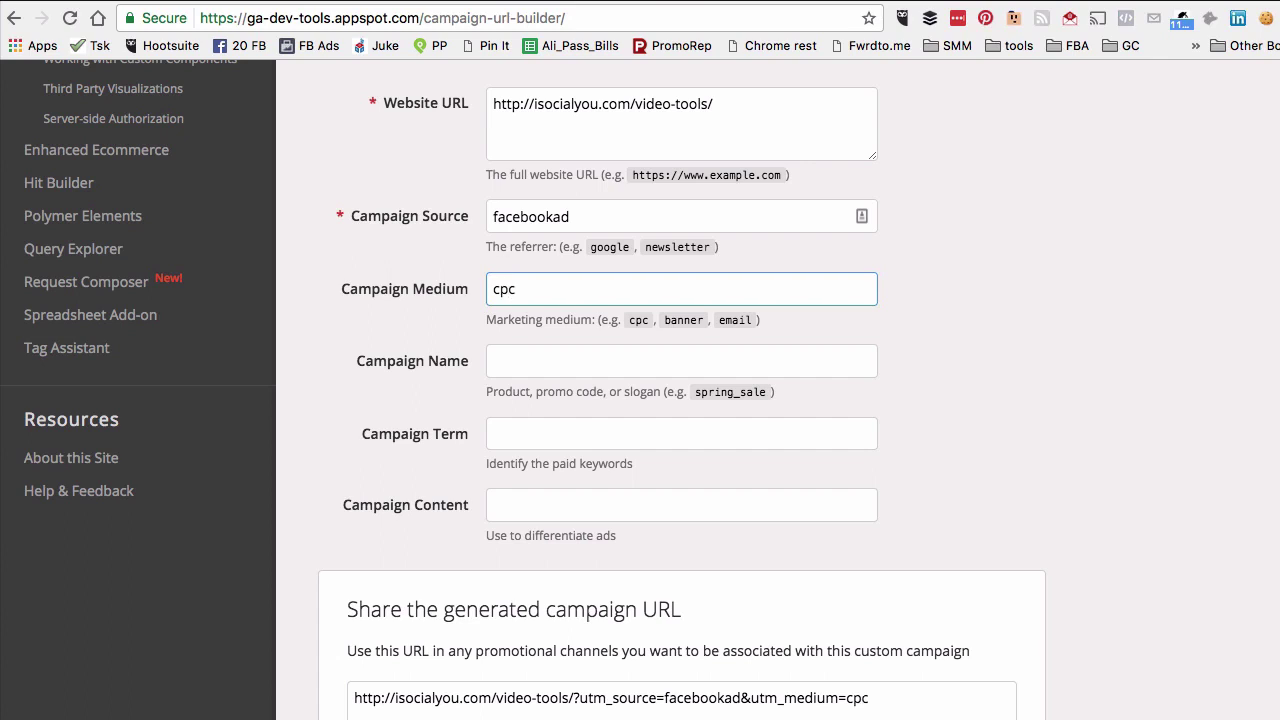
pyautogui.click(971, 313)
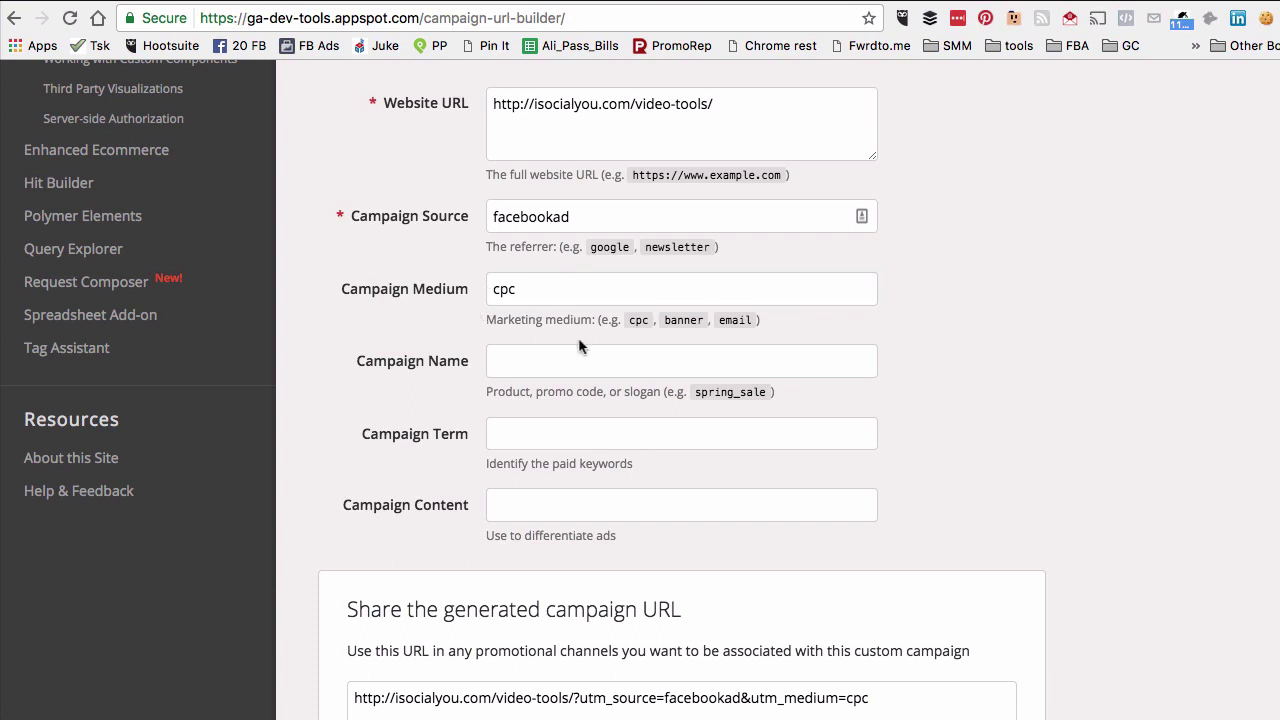
pyautogui.scroll(-1, 544, 320)
# Step: Enter sale as the Campaign Name
pyautogui.click(520, 323)
pyautogui.scroll(-1, 515, 324)
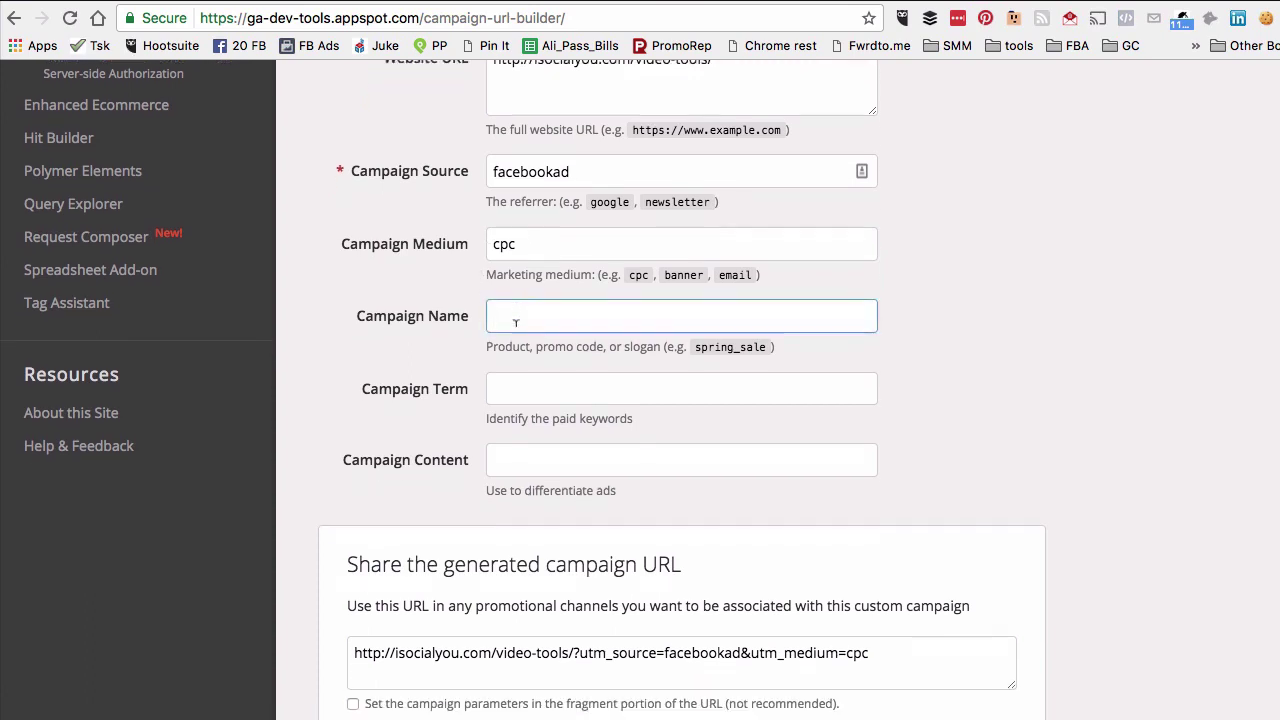
pyautogui.scroll(2, 515, 326)
pyautogui.scroll(-2, 560, 310)
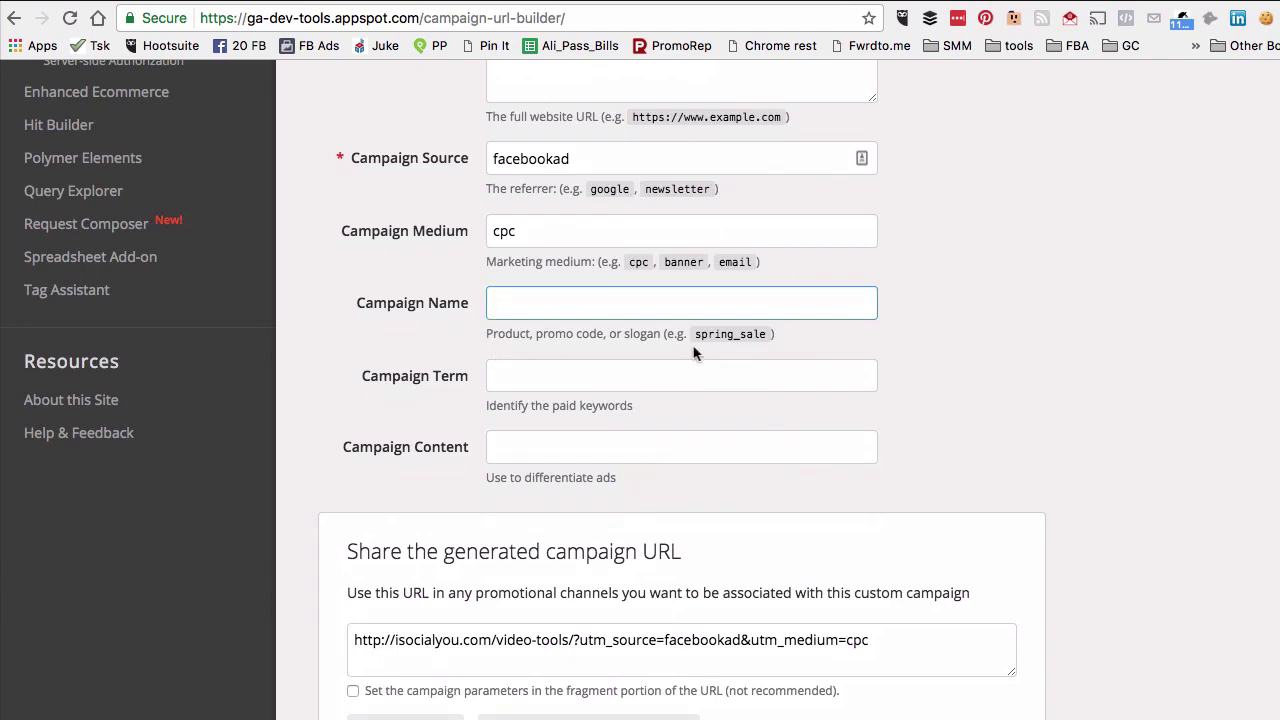
pyautogui.write('sale')
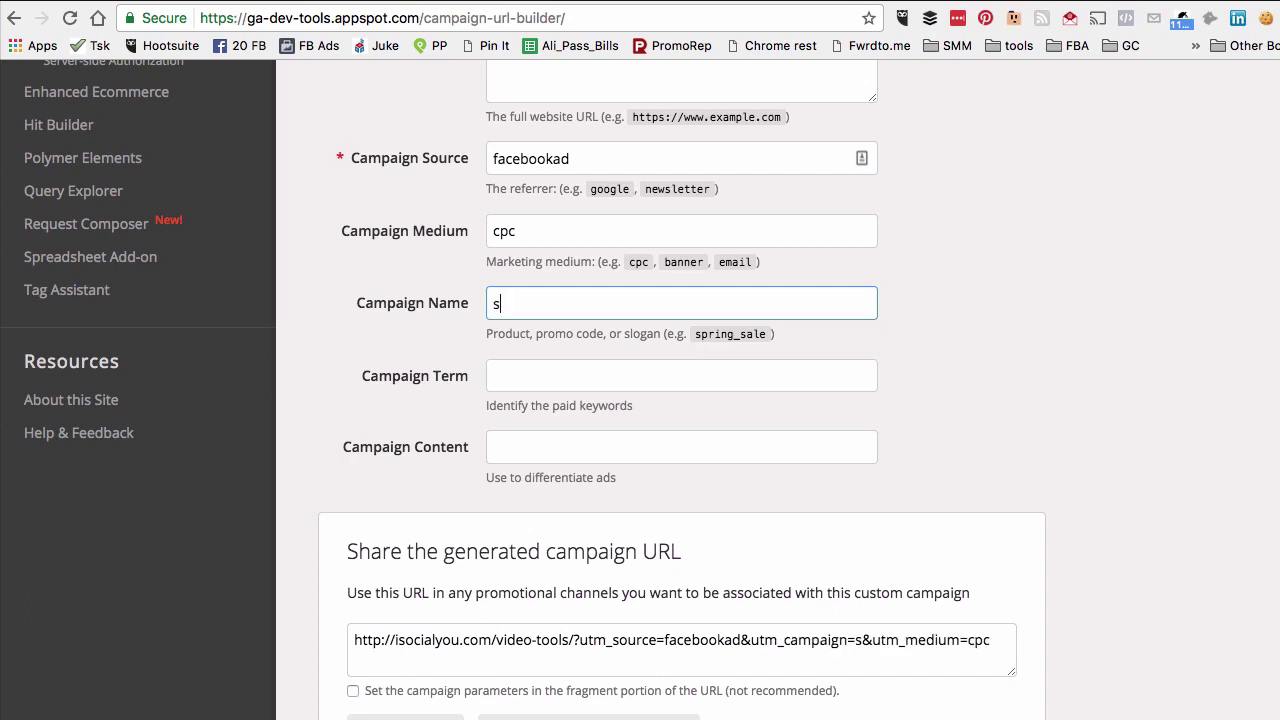
pyautogui.click(989, 375)
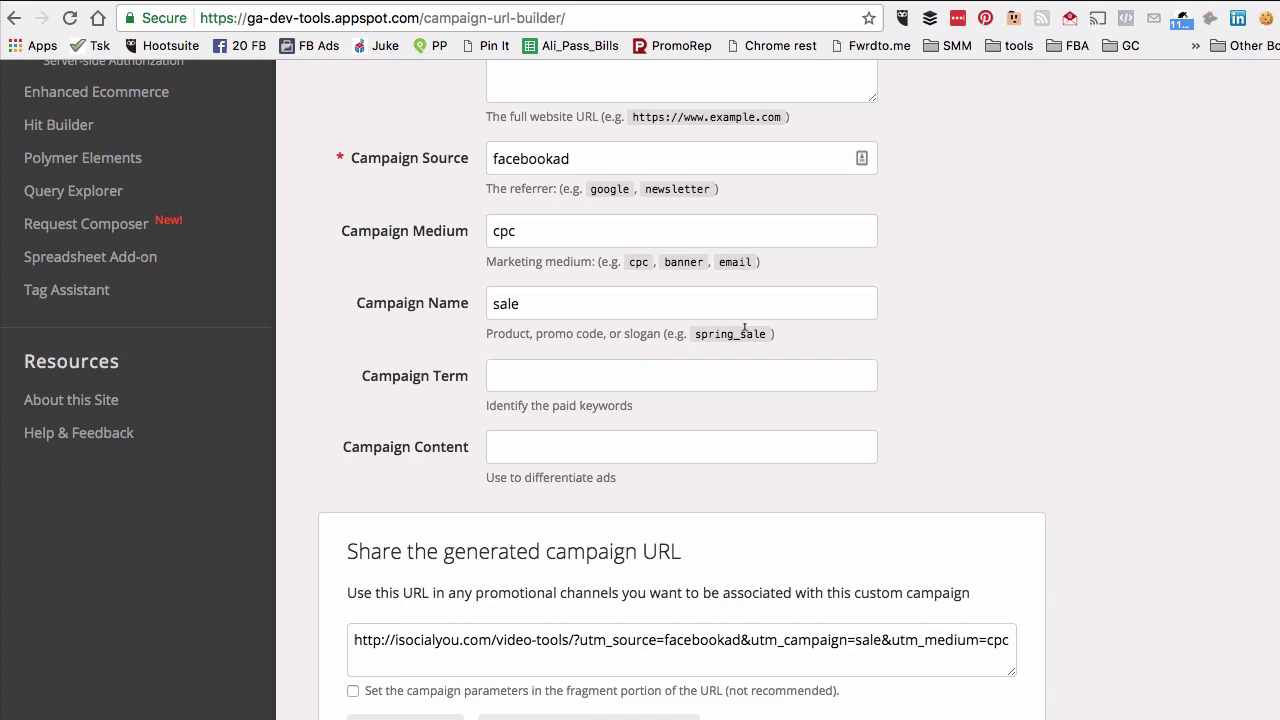
# Step: Inspect the utm_source and sale parts of the generated URL, then select it entirely
pyautogui.scroll(-2, 745, 328)
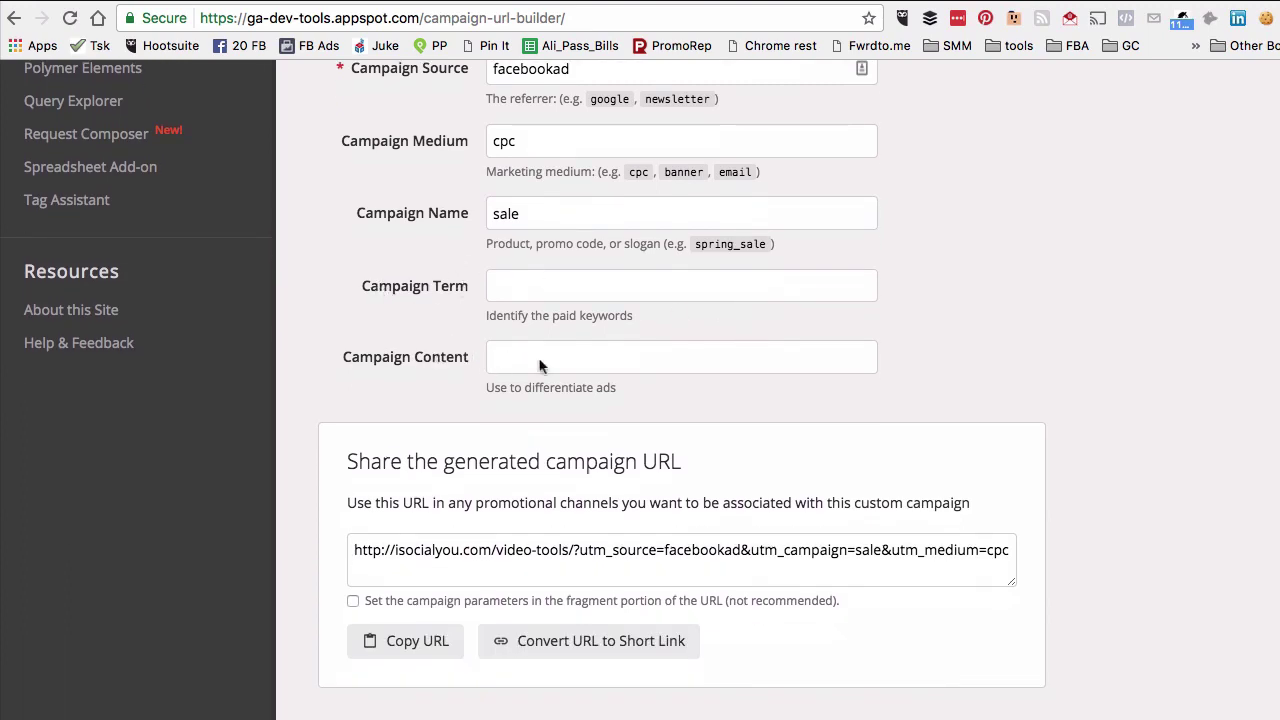
pyautogui.scroll(-3, 660, 341)
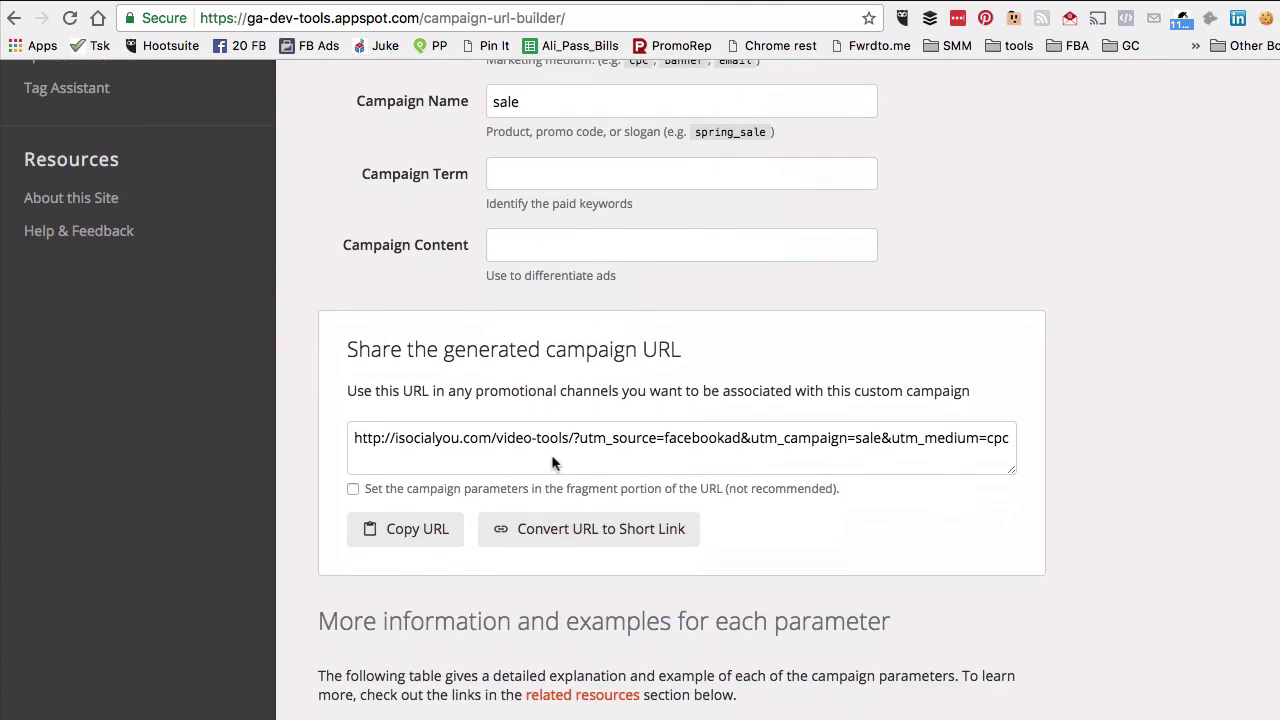
pyautogui.click(548, 432)
pyautogui.click(584, 445)
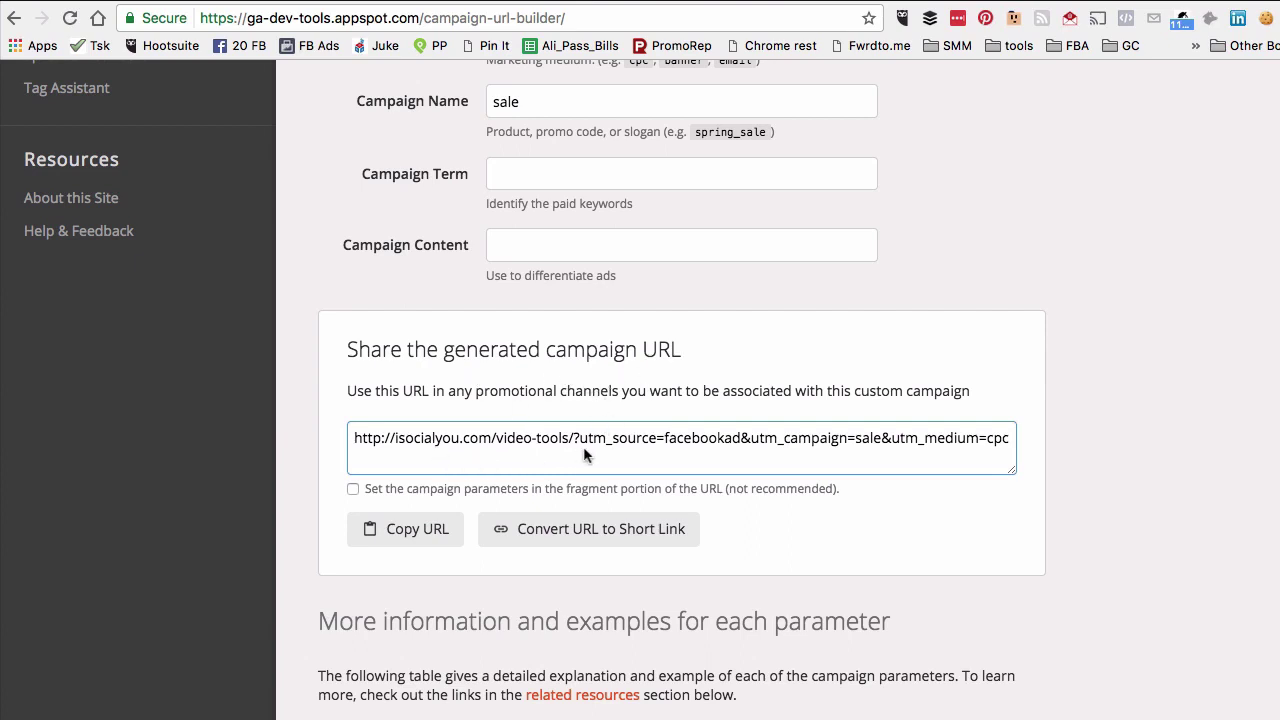
pyautogui.moveTo(573, 437); pyautogui.dragTo(688, 437)
pyautogui.click(645, 452)
pyautogui.moveTo(580, 437); pyautogui.dragTo(573, 437)
pyautogui.moveTo(855, 437); pyautogui.dragTo(881, 437)
pyautogui.tripleClick(997, 437)
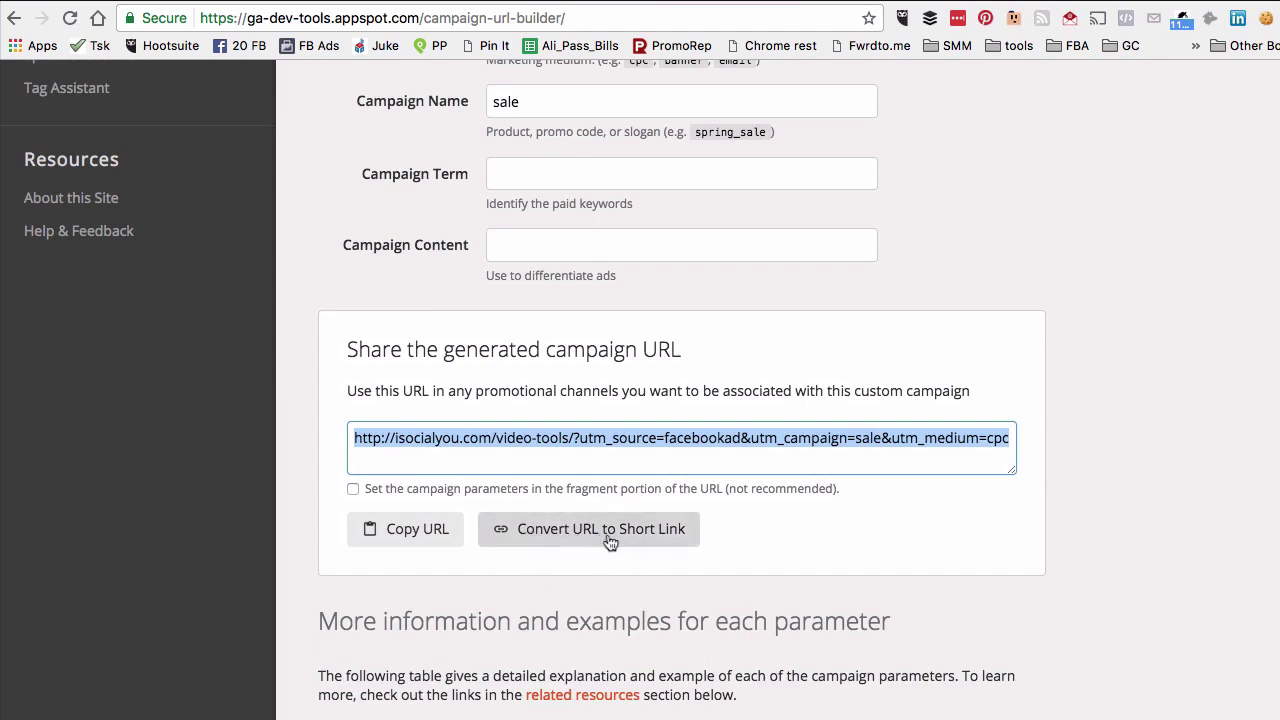
pyautogui.click(643, 540)
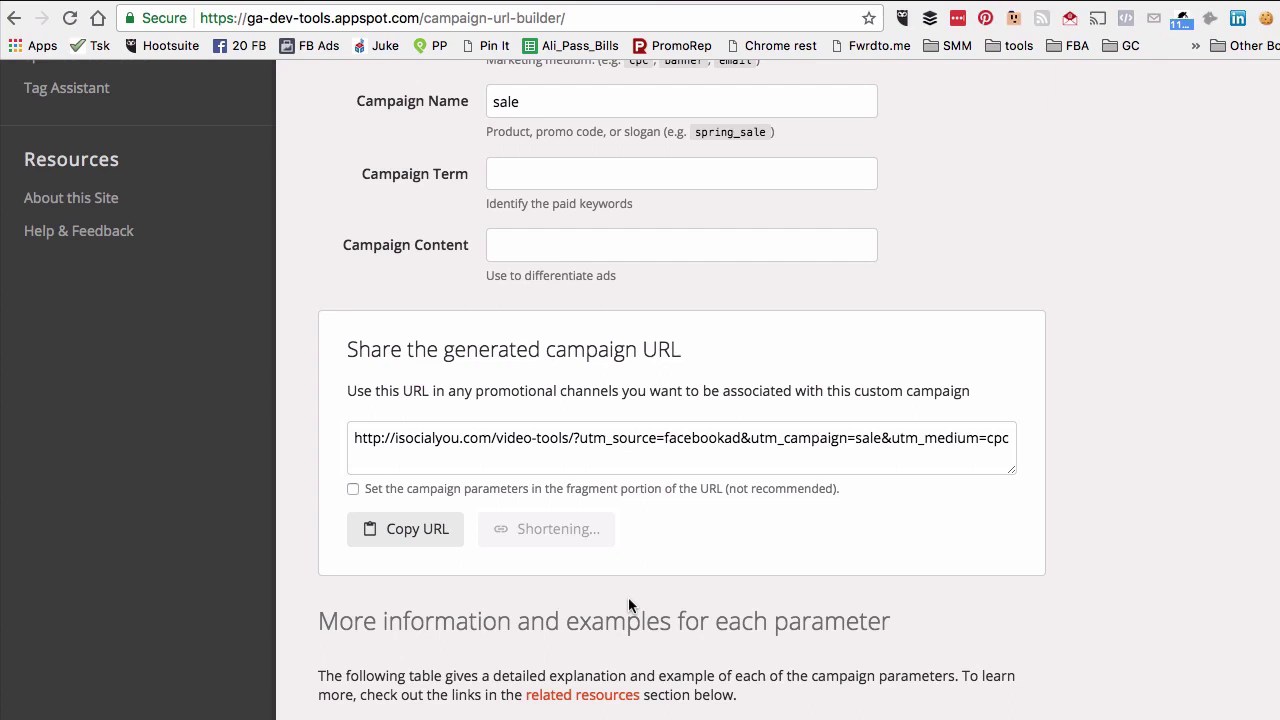
pyautogui.doubleClick(493, 453)
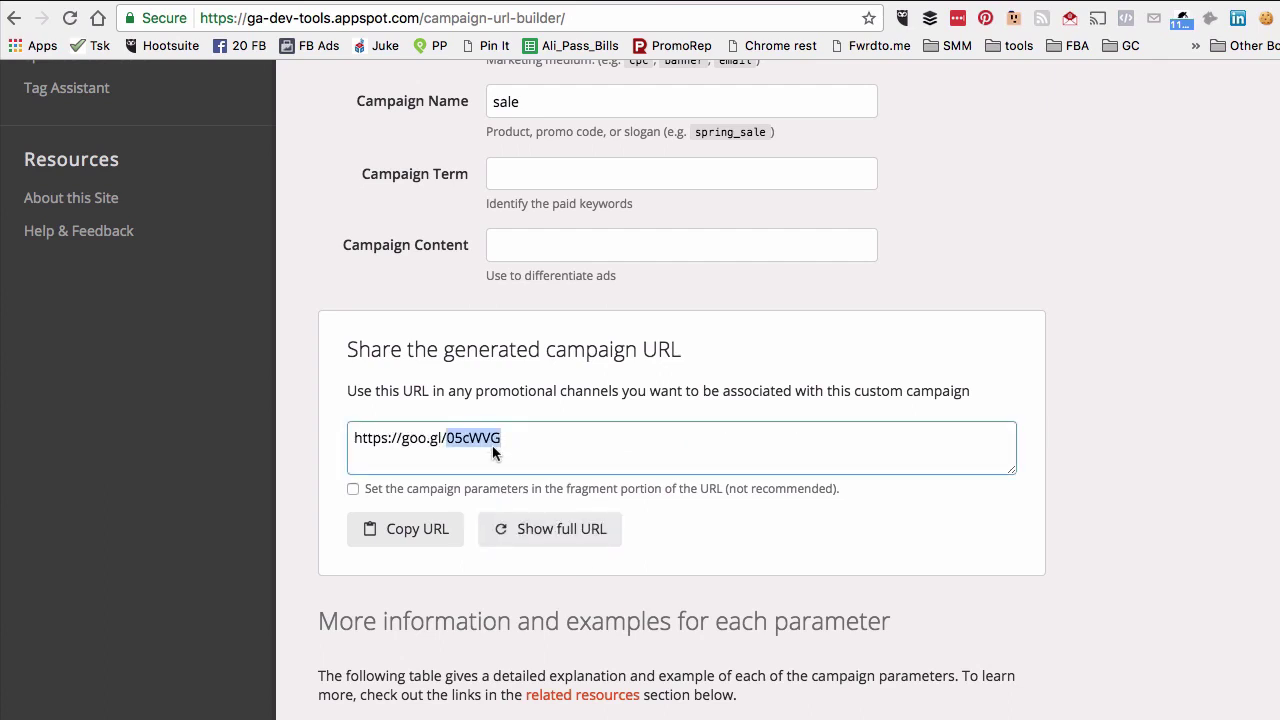
pyautogui.tripleClick(527, 447)
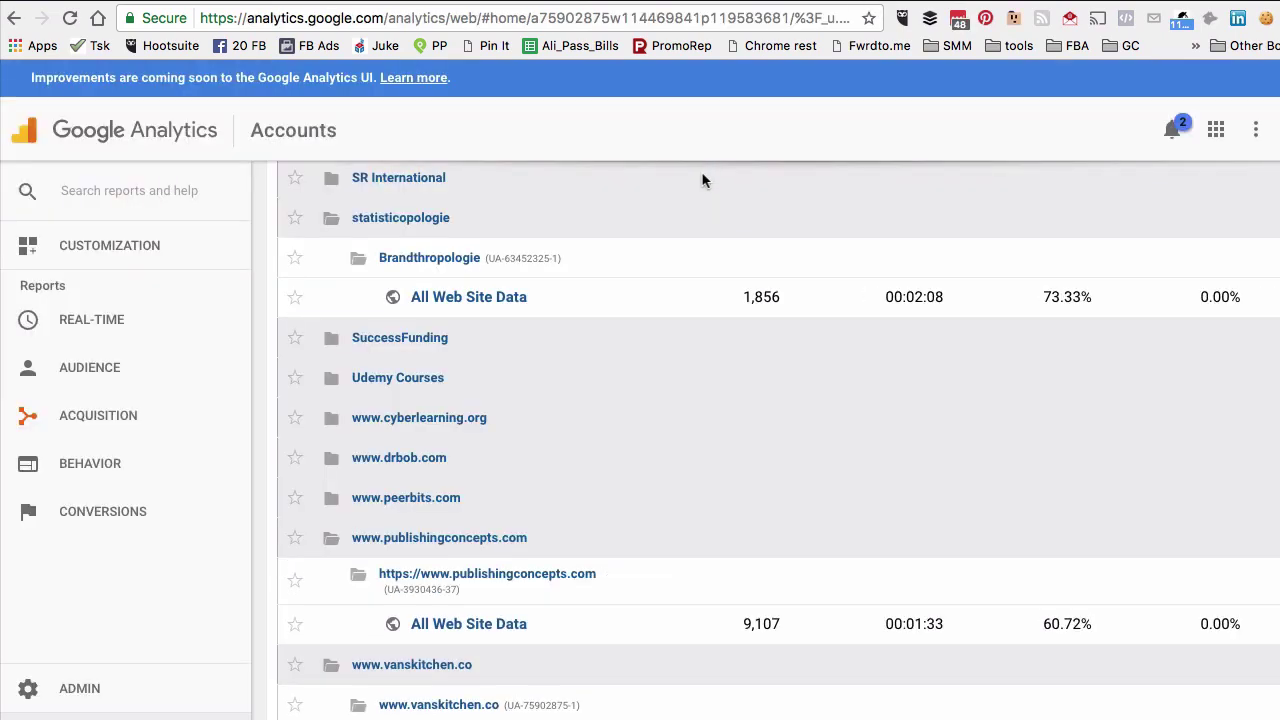
# Step: Open the vanskitchen.co All Web Site Data reports
pyautogui.scroll(-3, 702, 181)
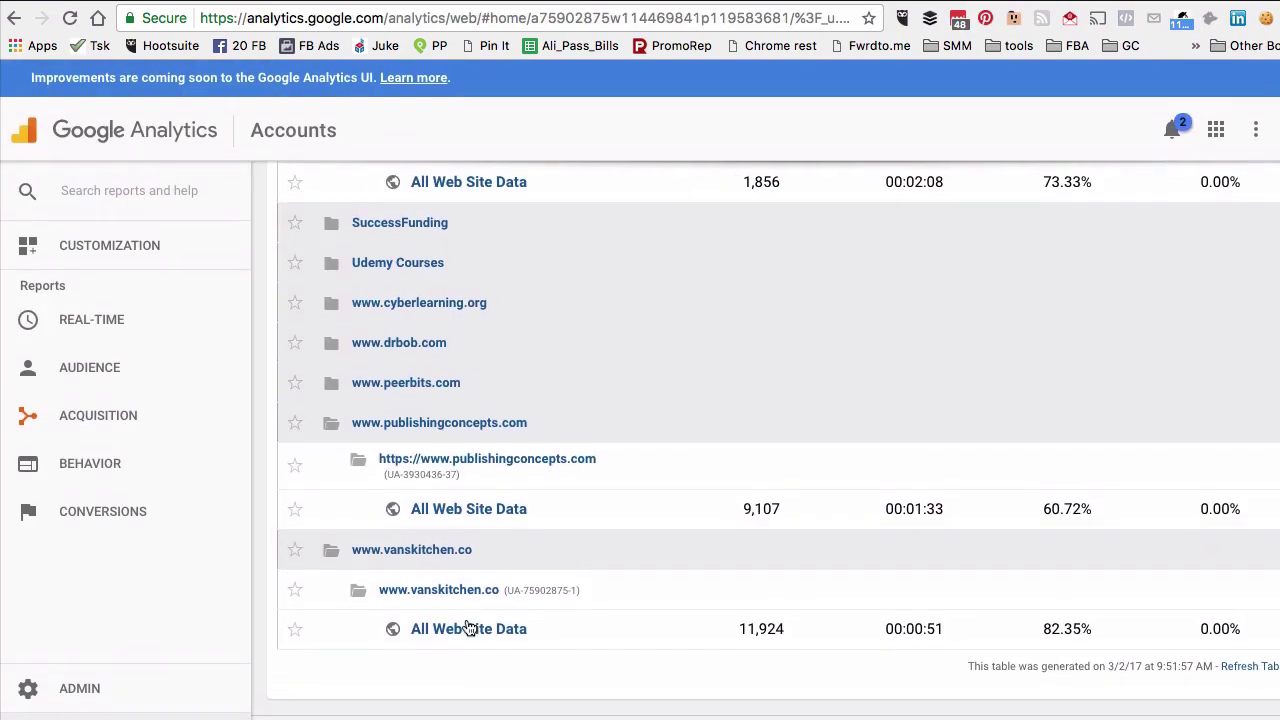
pyautogui.click(468, 627)
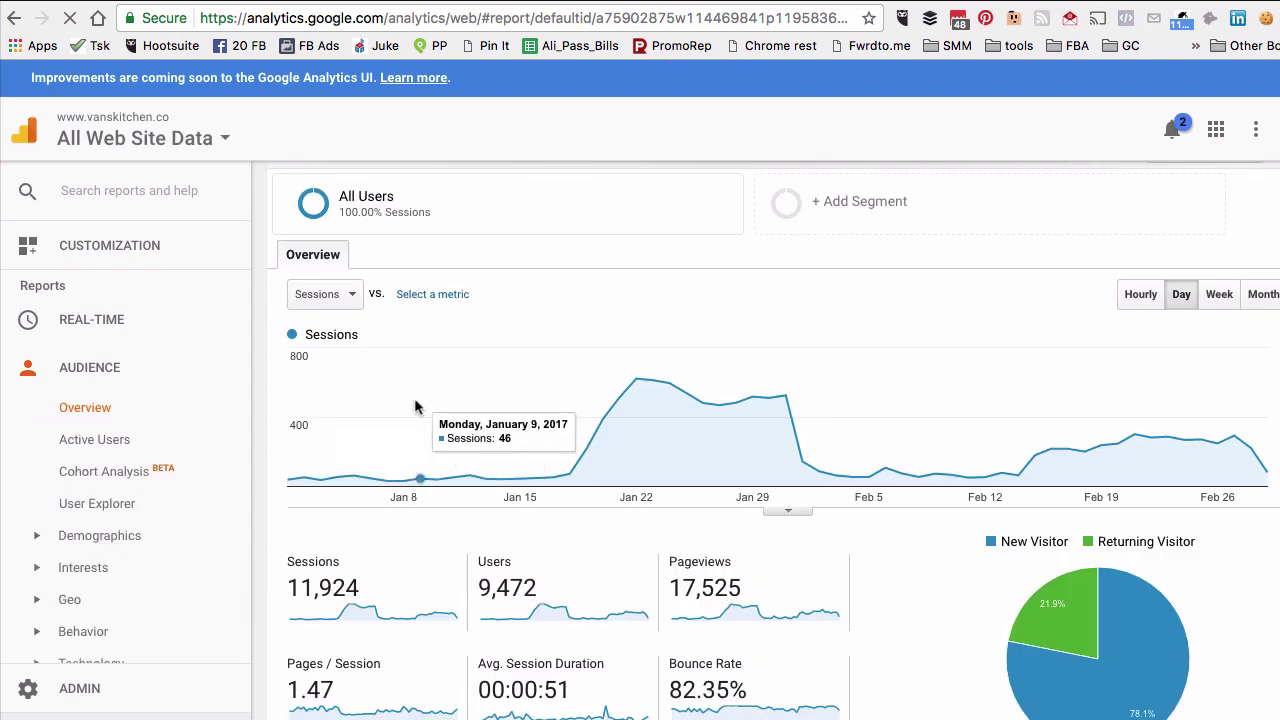
pyautogui.scroll(-5, 415, 407)
pyautogui.click(150, 376)
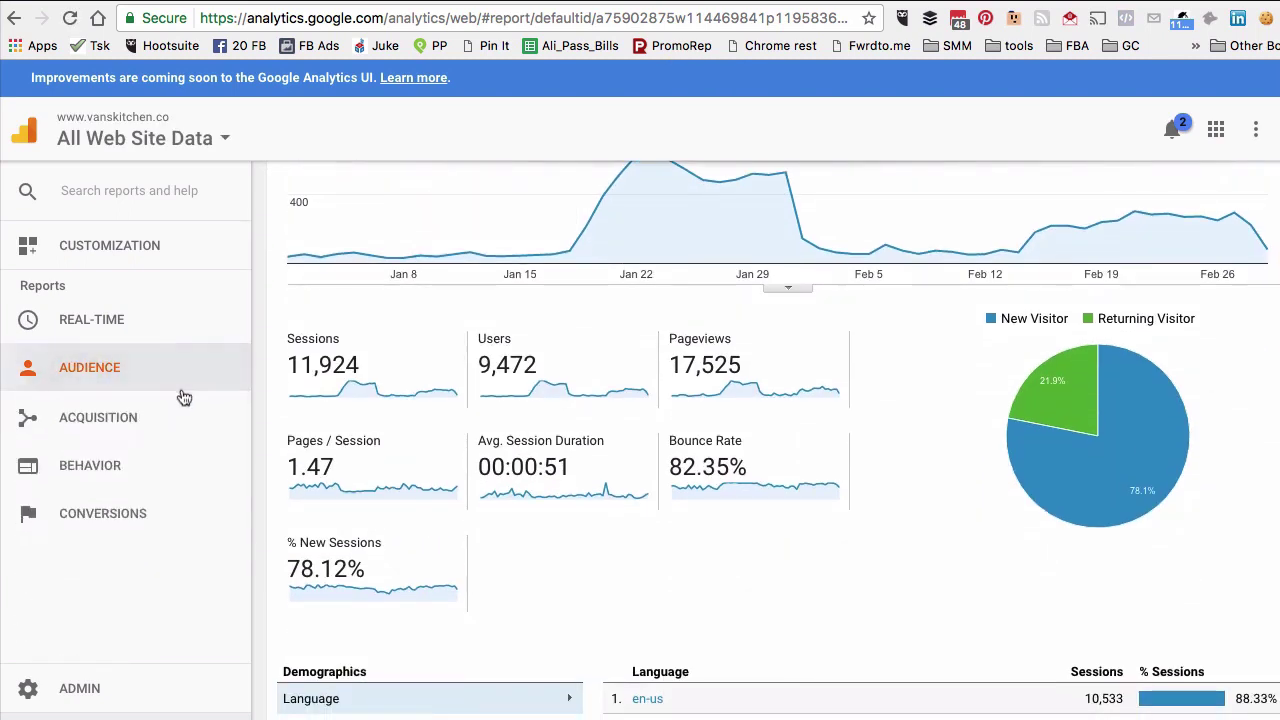
pyautogui.click(100, 370)
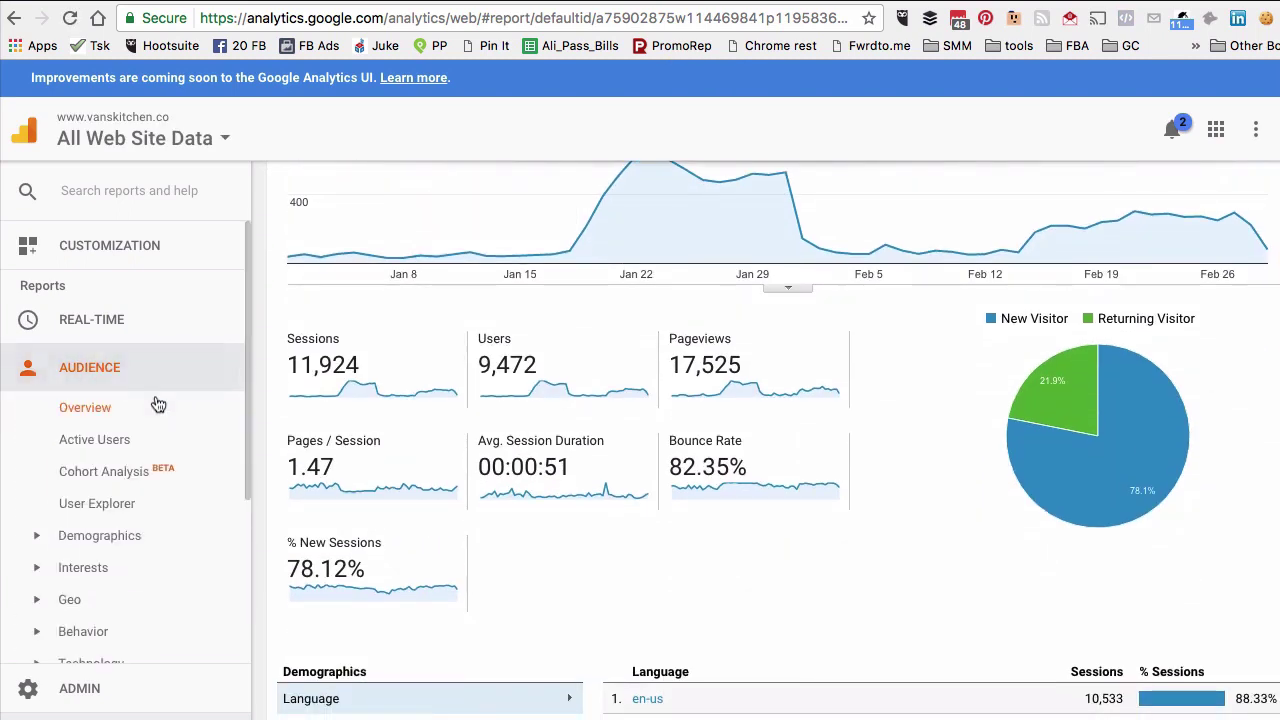
# Step: Navigate the sidebar to Acquisition > Campaigns > All Campaigns
pyautogui.scroll(-5, 160, 405)
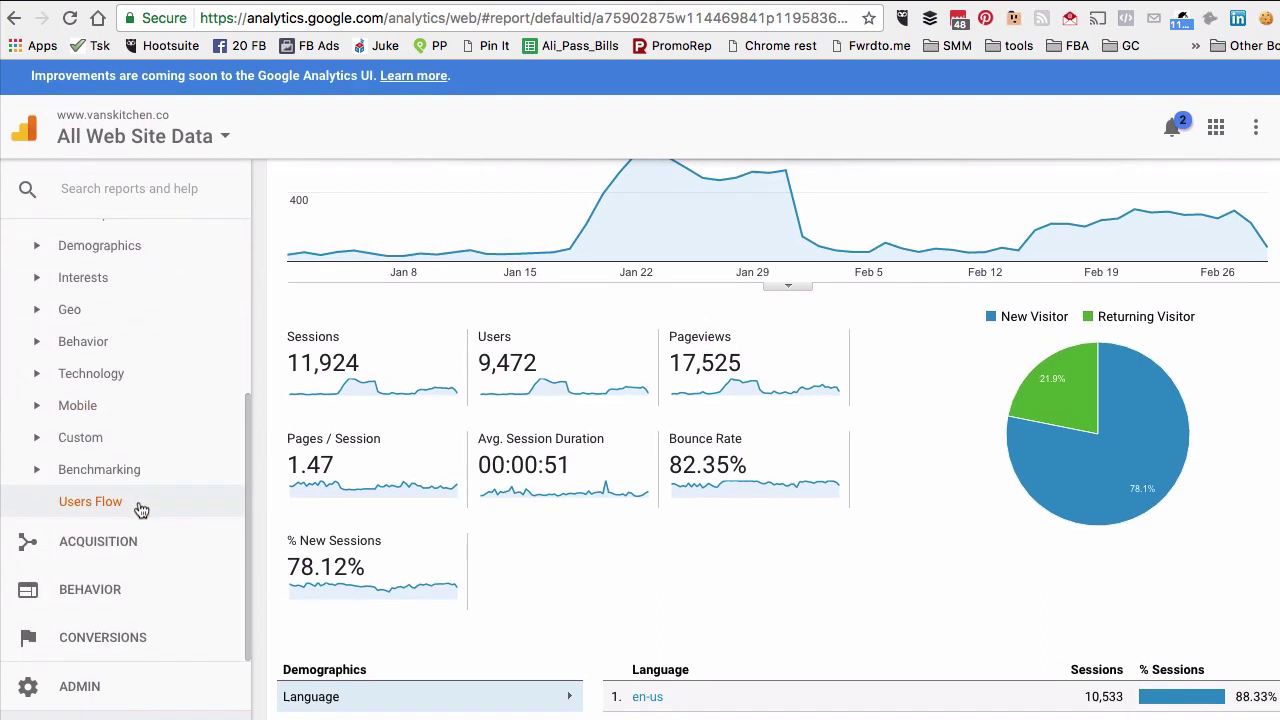
pyautogui.scroll(5, 141, 510)
pyautogui.scroll(-5, 141, 510)
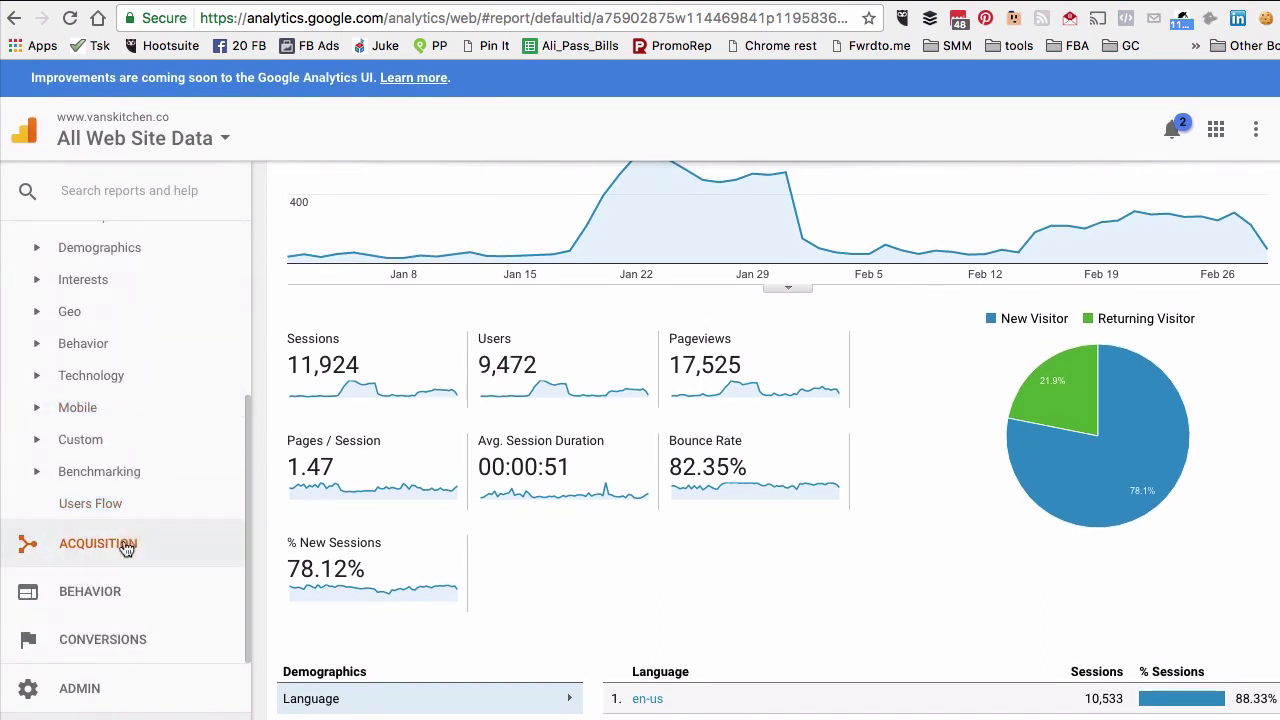
pyautogui.click(126, 543)
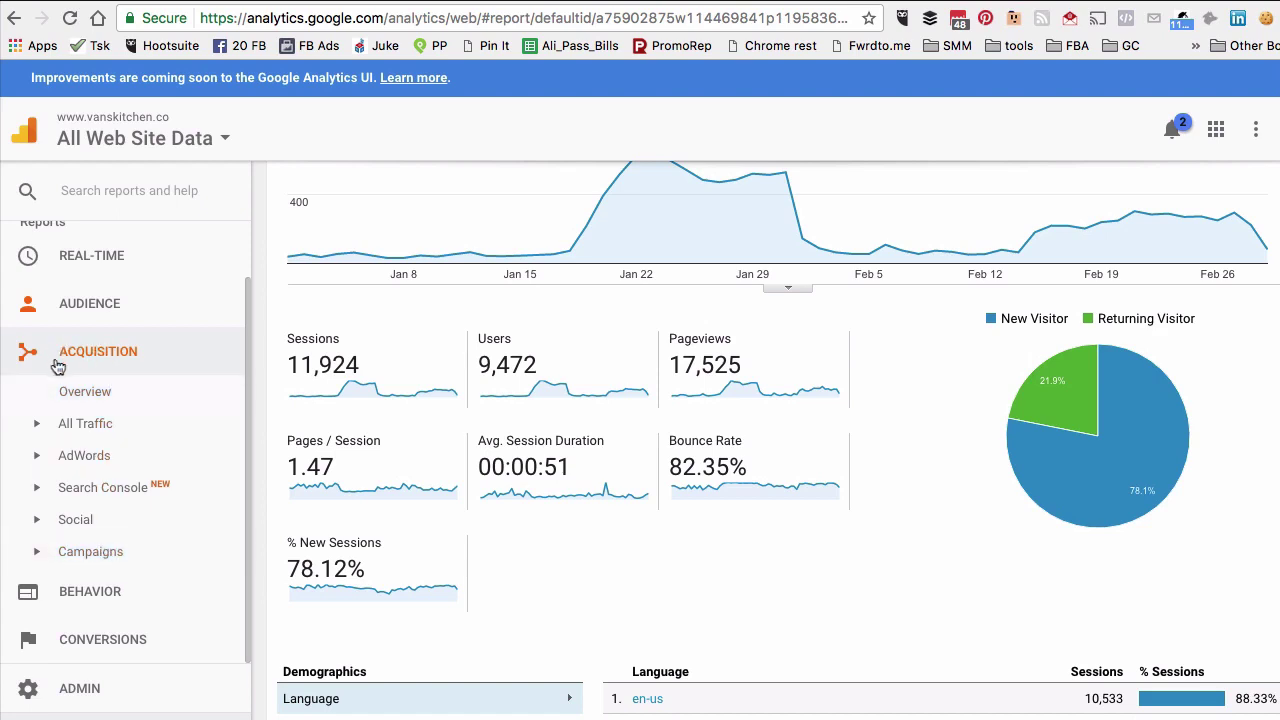
pyautogui.click(97, 558)
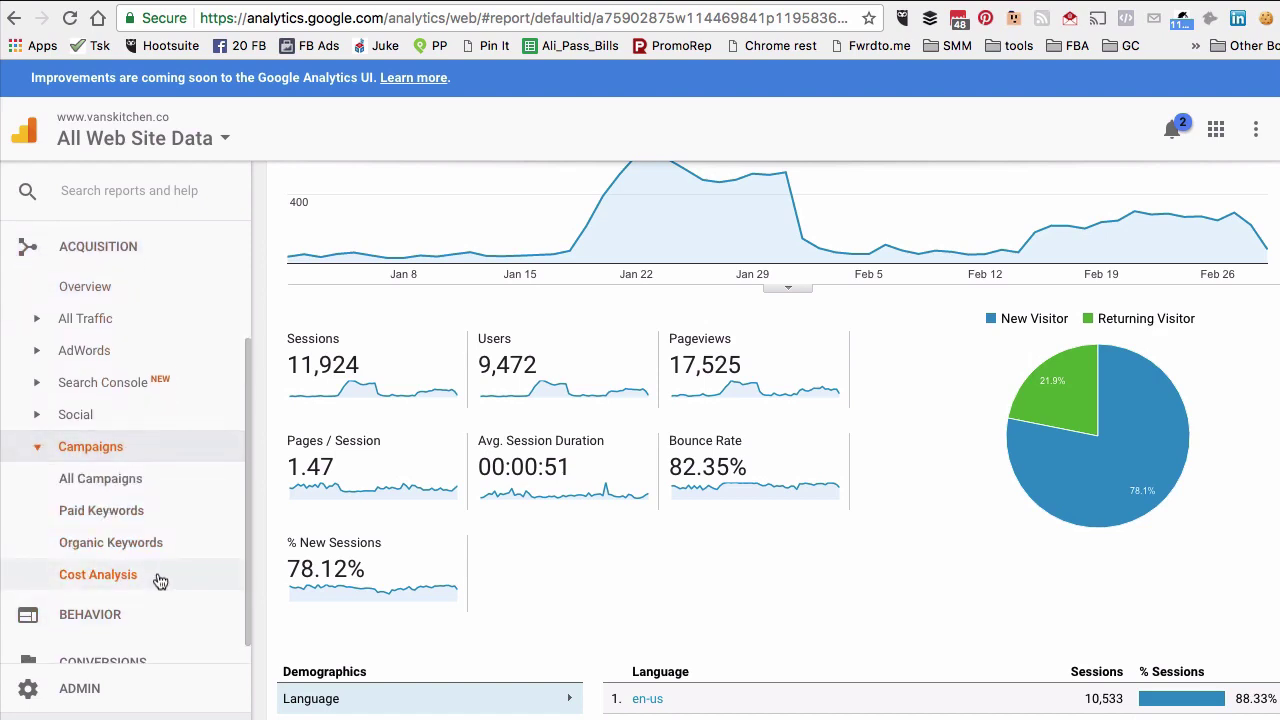
pyautogui.click(121, 486)
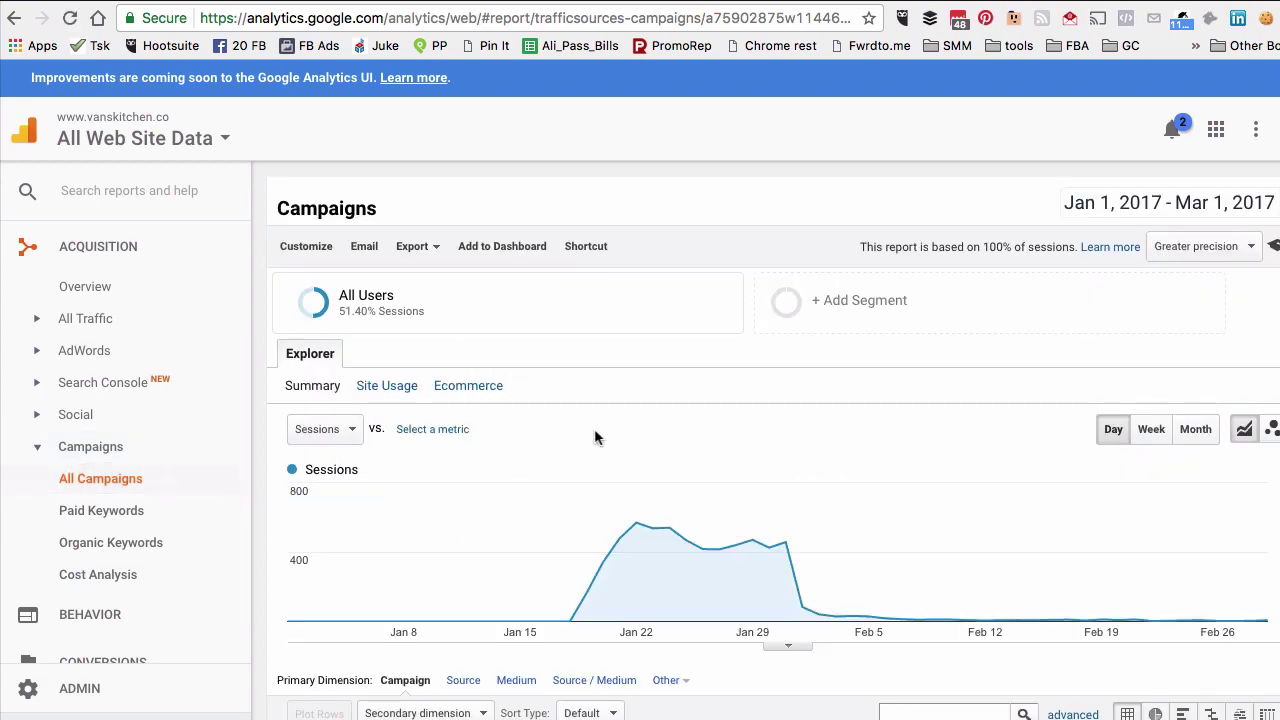
# Step: Drill into the top20wmt campaign to see its facebookad / cpc traffic
pyautogui.scroll(-3, 594, 432)
pyautogui.scroll(-3, 594, 436)
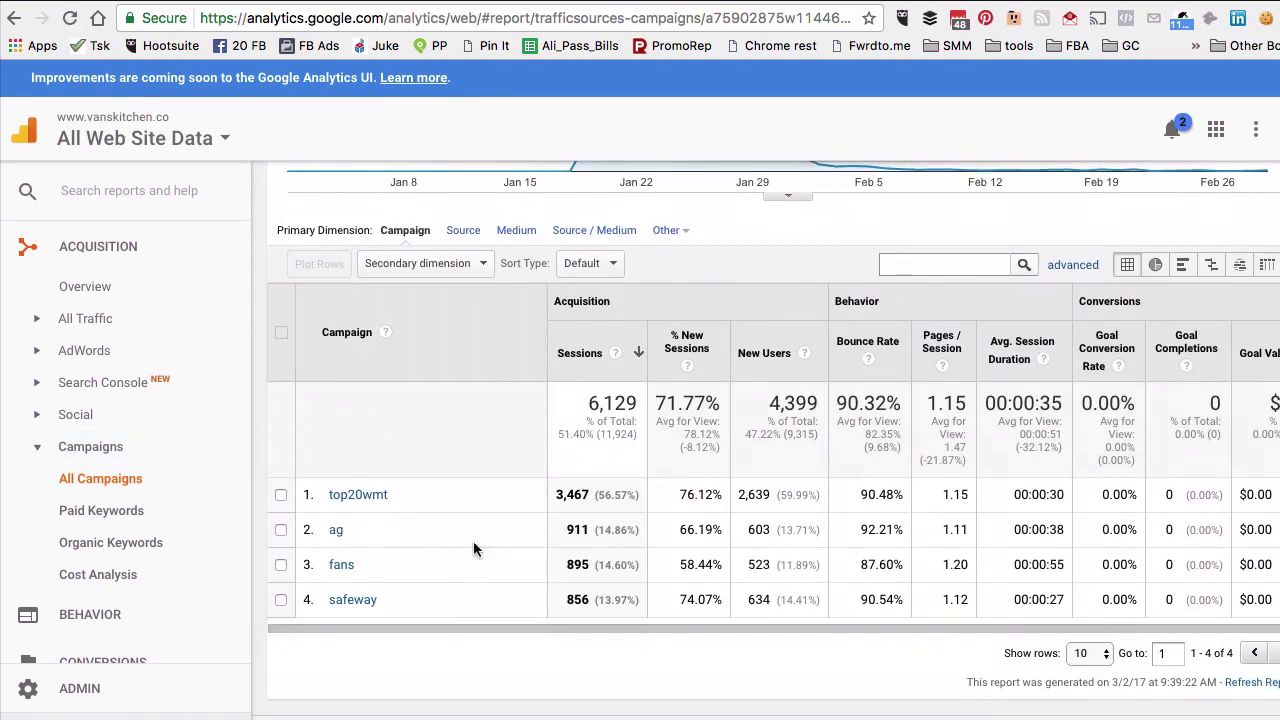
pyautogui.click(356, 495)
pyautogui.scroll(-5, 586, 505)
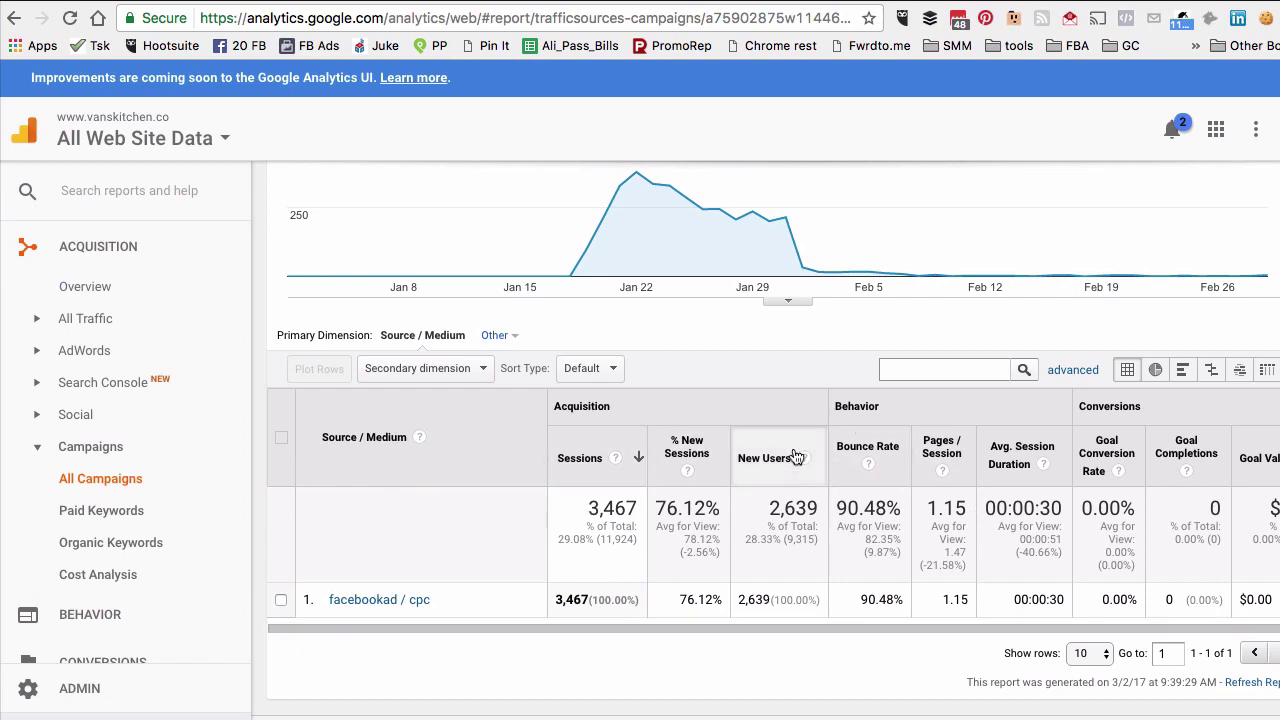
pyautogui.moveTo(800, 458)
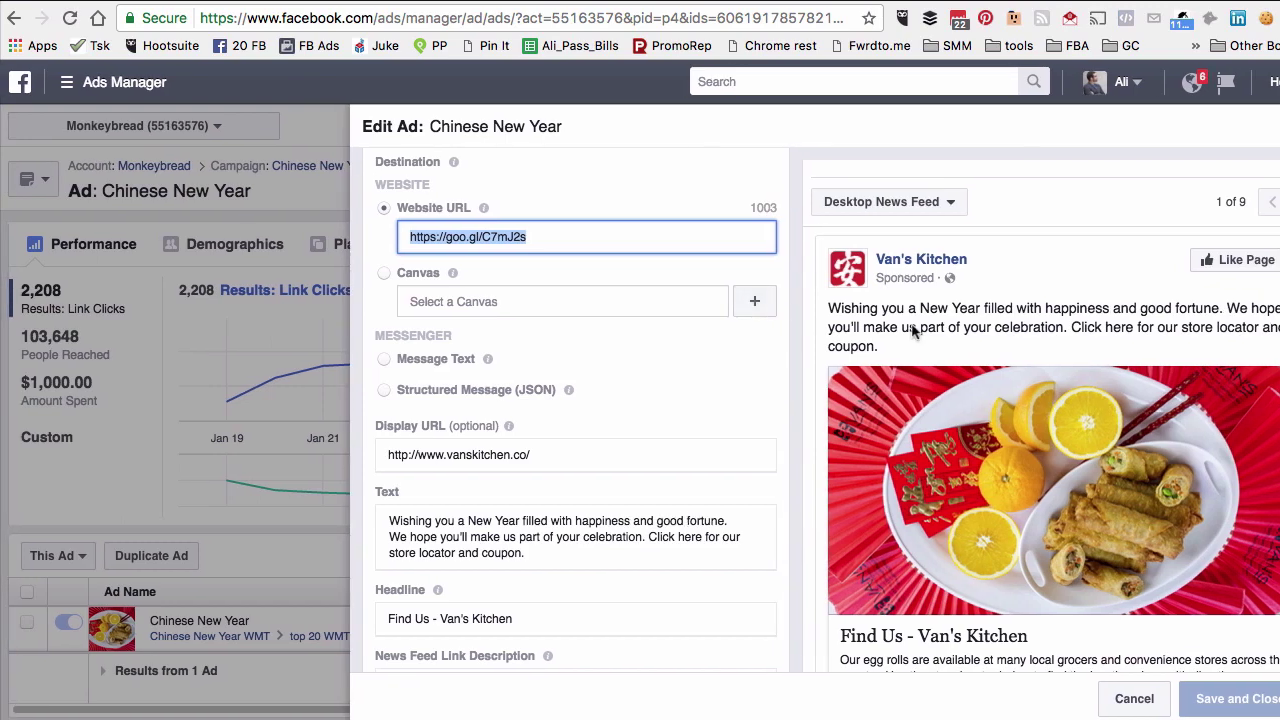
pyautogui.scroll(-3, 912, 330)
pyautogui.scroll(3, 911, 323)
pyautogui.scroll(5, 690, 336)
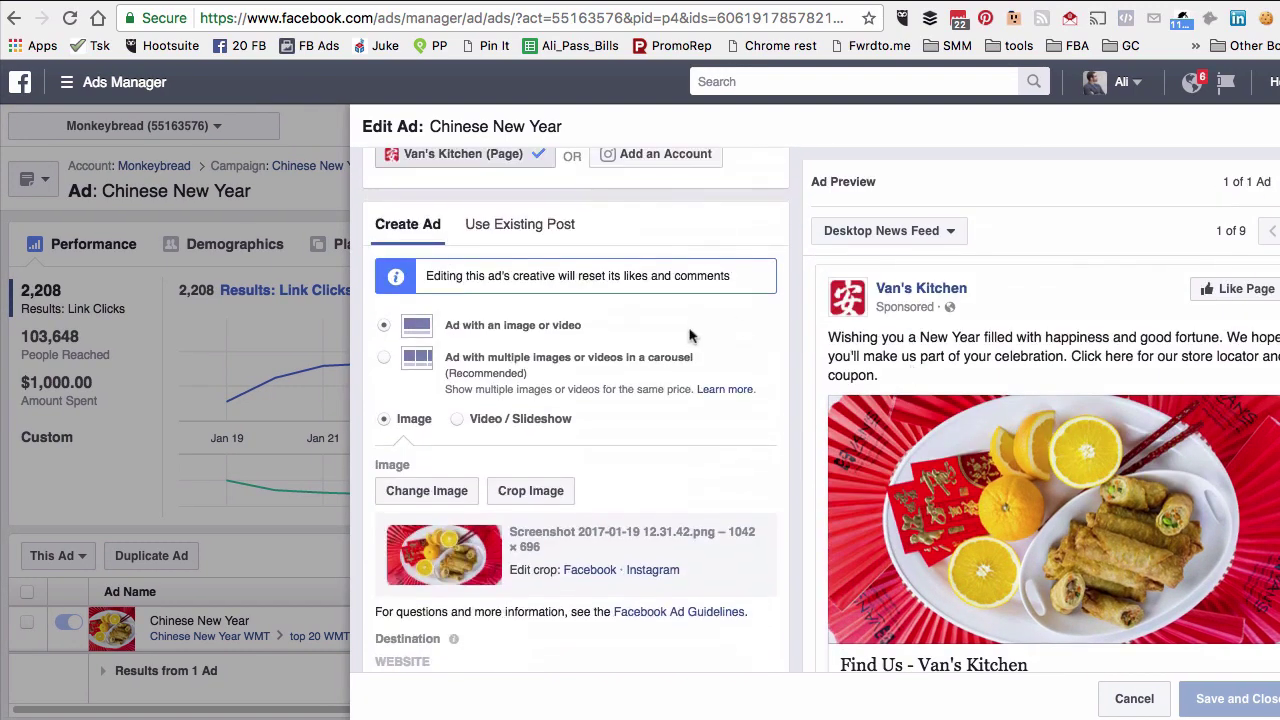
pyautogui.scroll(-6, 690, 336)
pyautogui.click(605, 335)
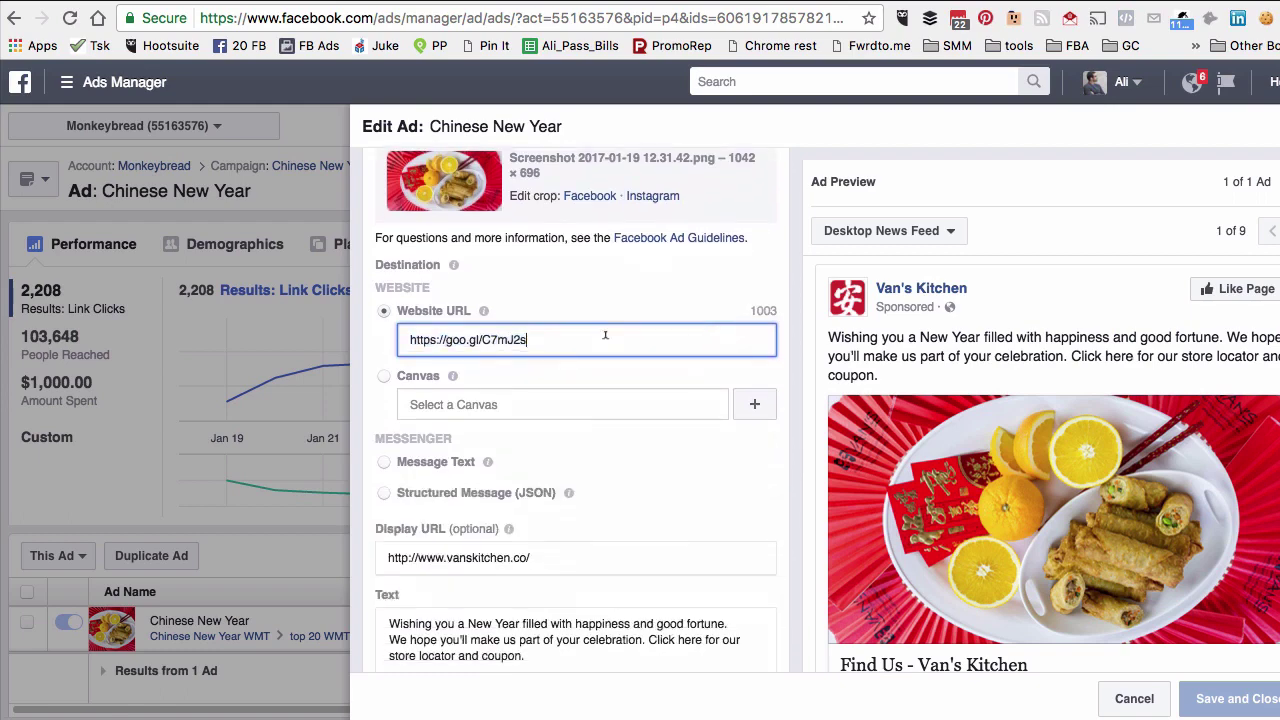
pyautogui.tripleClick(605, 335)
pyautogui.press('super+c')
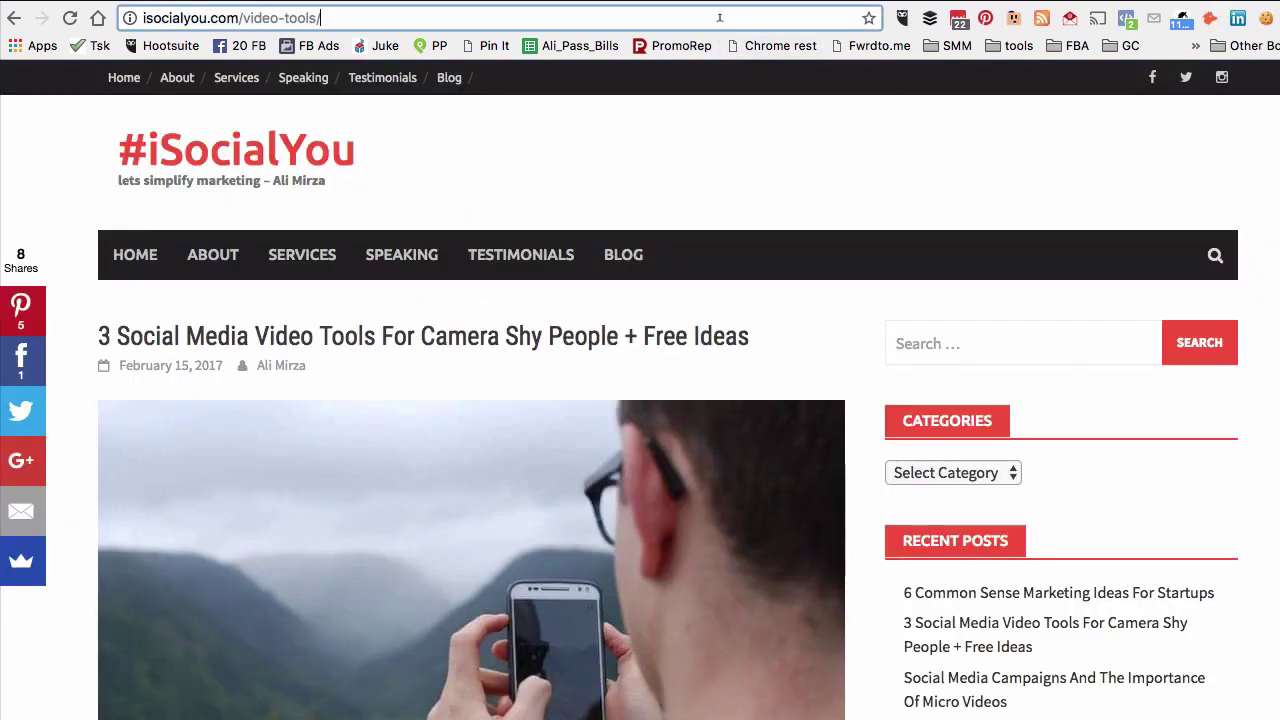
# Step: Load the goo.gl/C7mJ2s link and check its expanded top20wmt, facebookad, cpc URL
pyautogui.click(719, 19)
pyautogui.press('super+v')
pyautogui.press('Return')
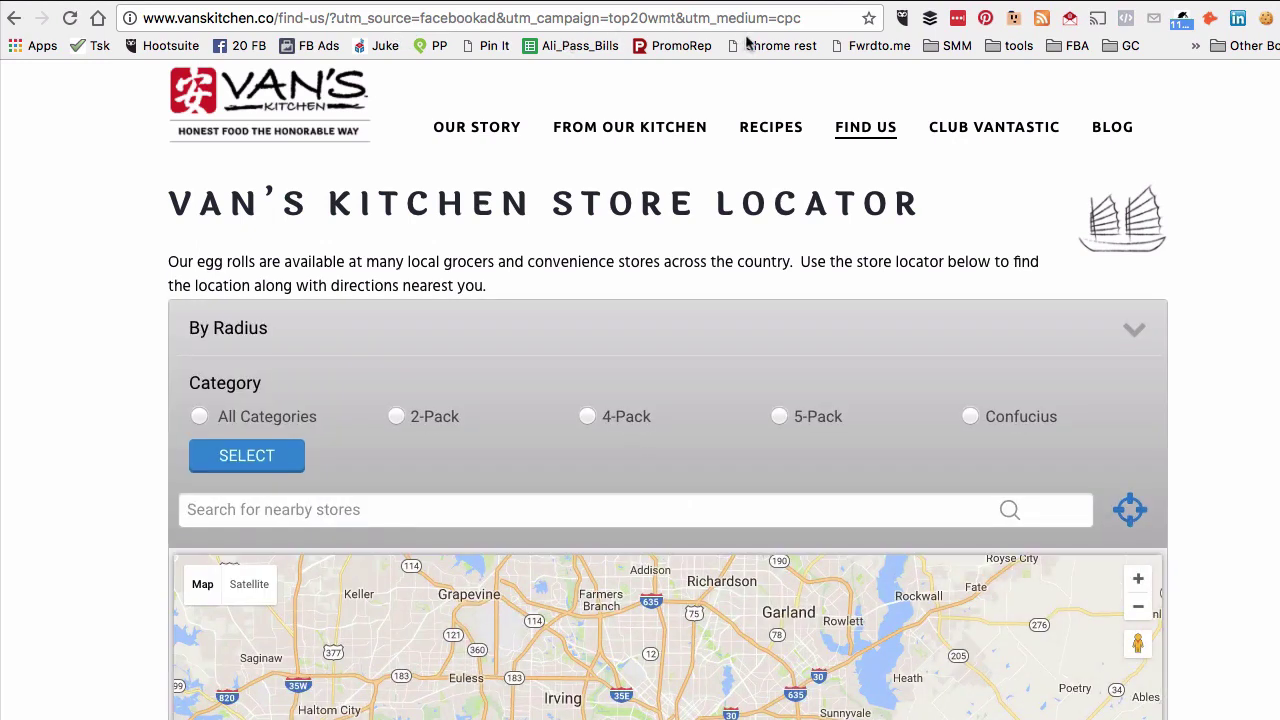
pyautogui.click(798, 18)
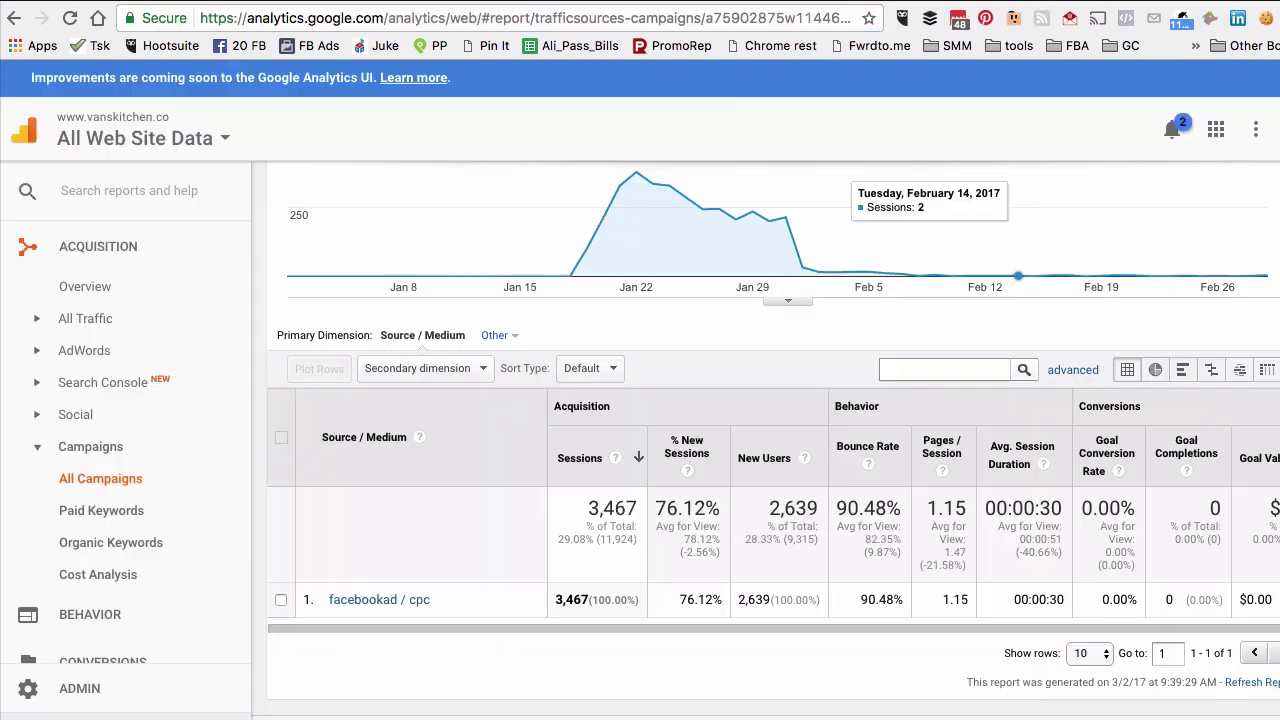
pyautogui.scroll(3, 145, 346)
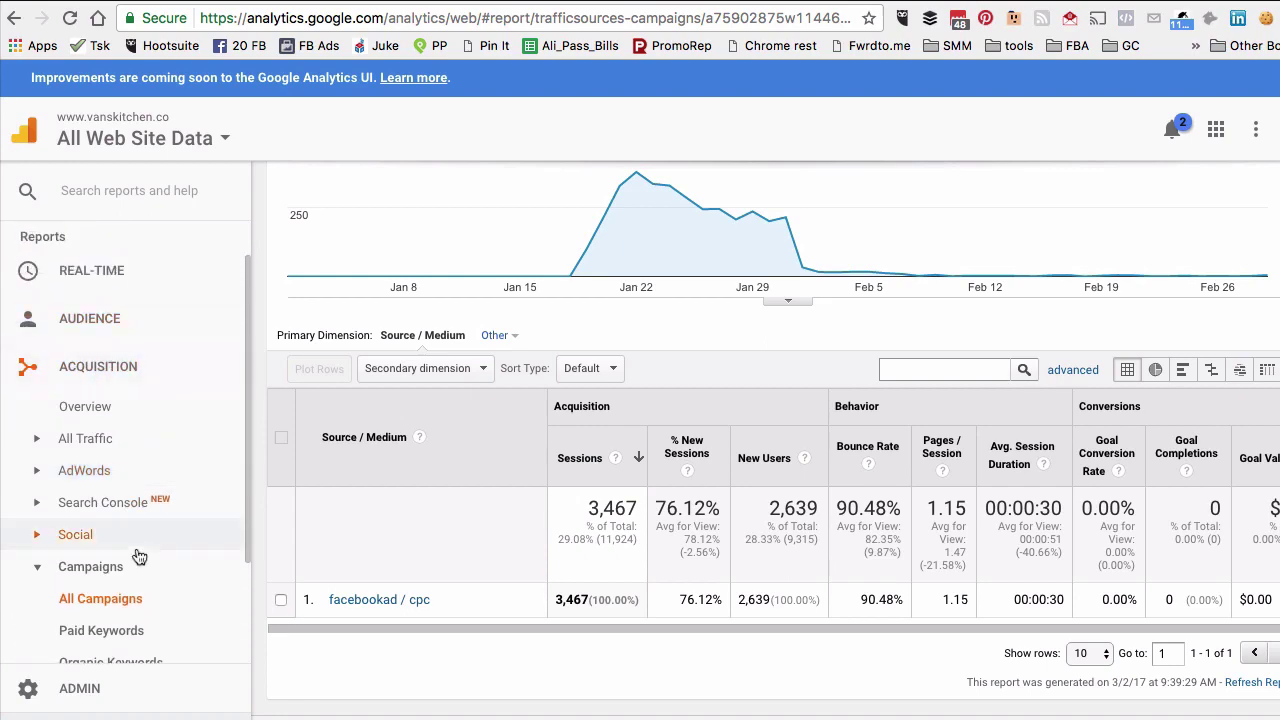
pyautogui.click(126, 600)
pyautogui.scroll(-5, 516, 525)
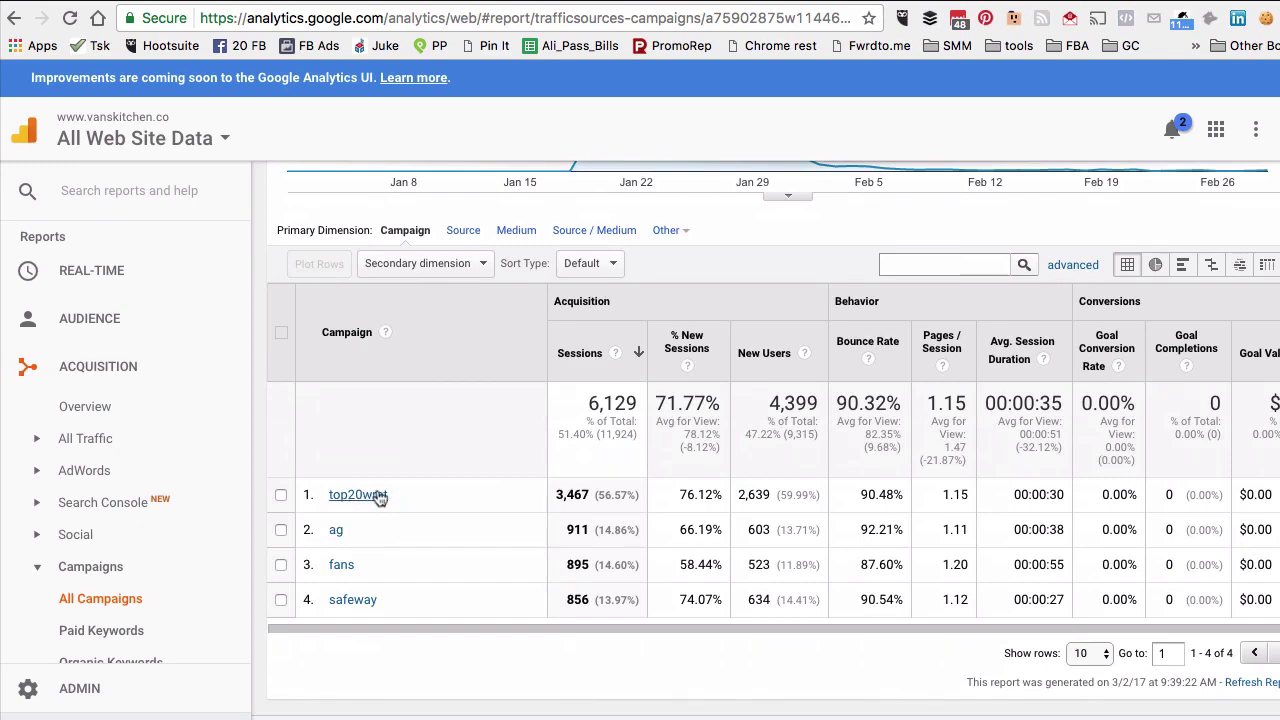
pyautogui.click(371, 494)
pyautogui.scroll(-4, 509, 497)
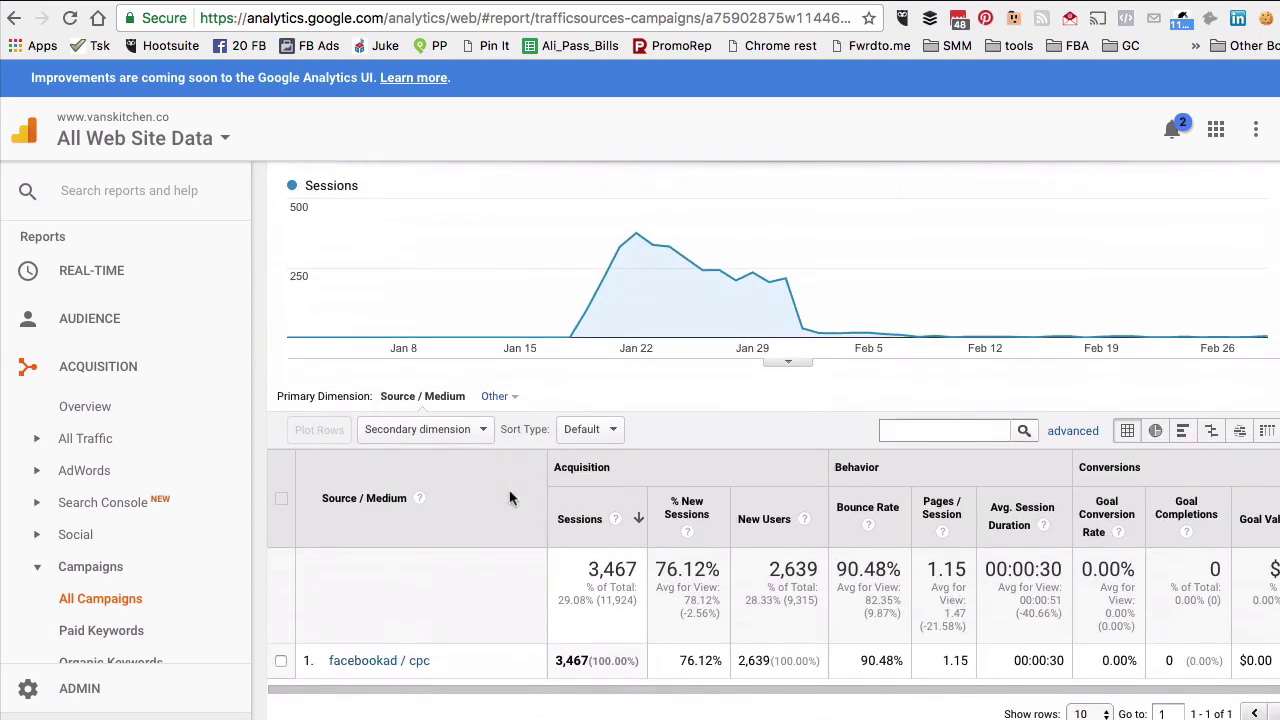